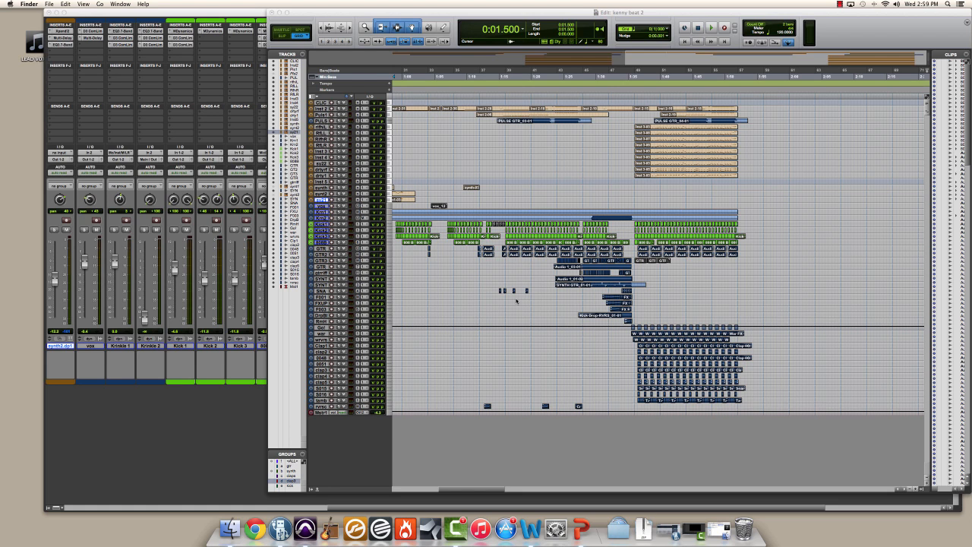
# Step: Switch to the Pro Tools session and enlarge the height of the Kick 3 track
pyautogui.click(466, 277)
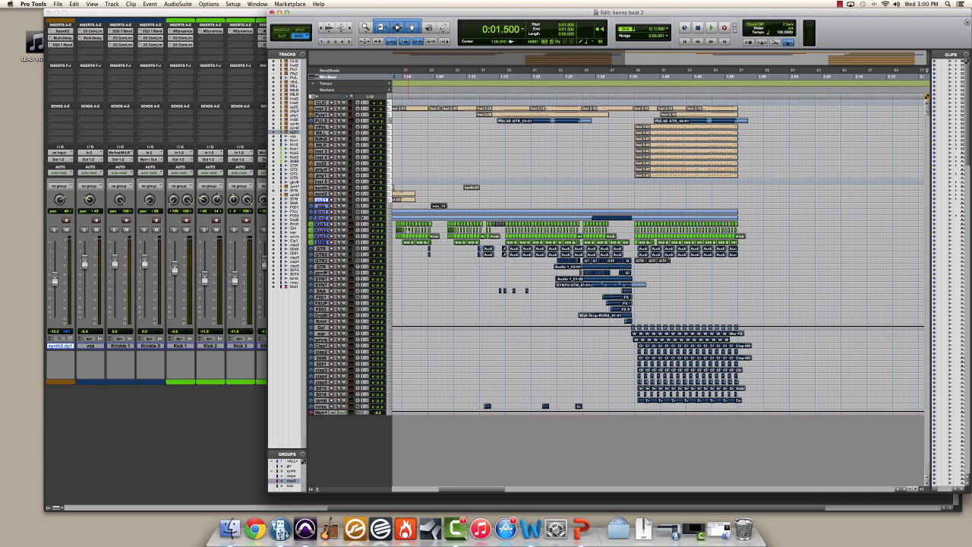
pyautogui.click(408, 229)
pyautogui.press('t')
pyautogui.press('t')
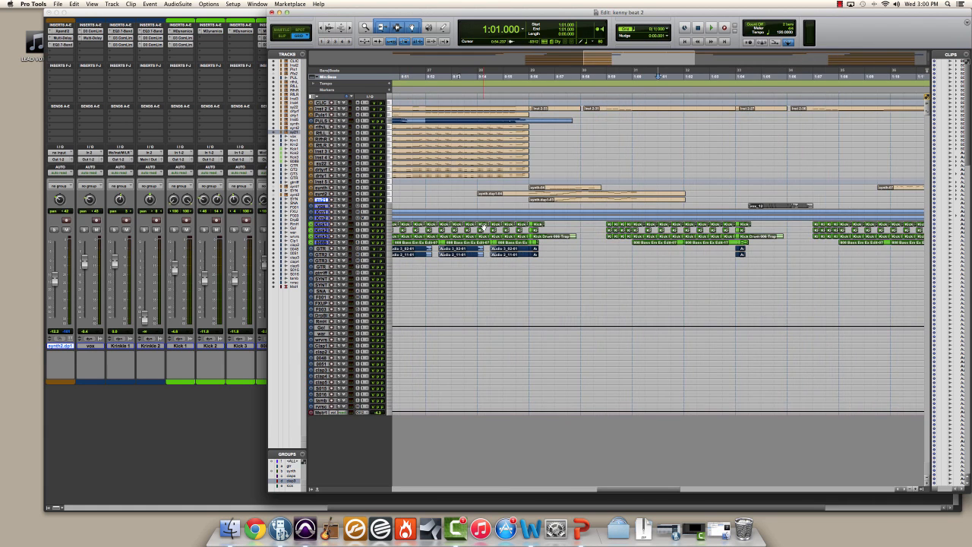
pyautogui.hscroll(-10, 483, 228)
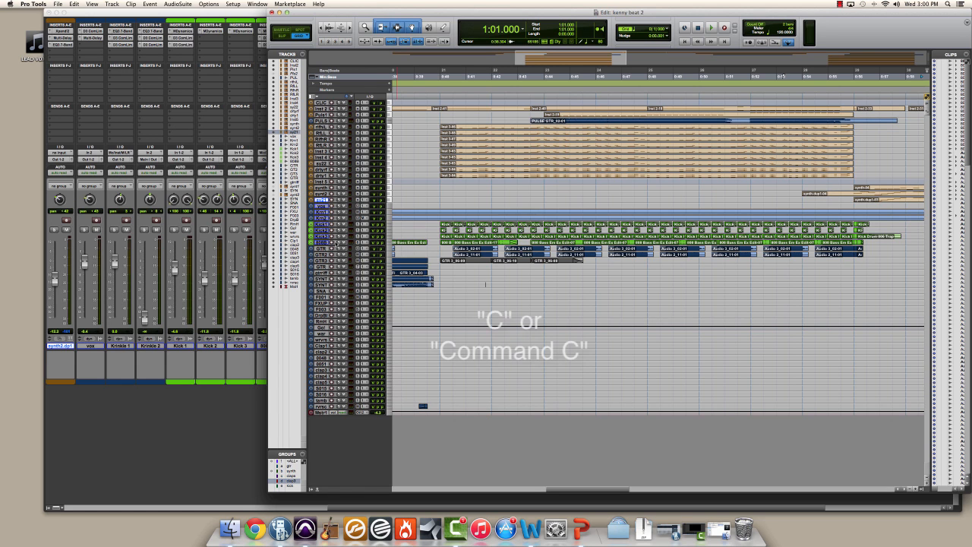
pyautogui.moveTo(336, 240); pyautogui.dragTo(337, 268)
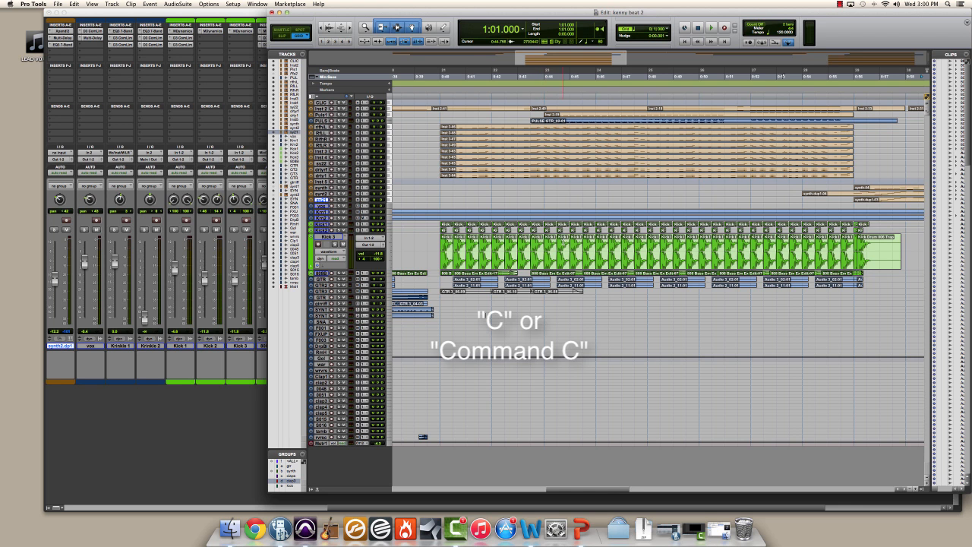
# Step: Select and copy the single kick drum clip at 0:08.000 on the Kick 3 track
pyautogui.hscroll(-3, 546, 243)
pyautogui.hscroll(-15, 546, 244)
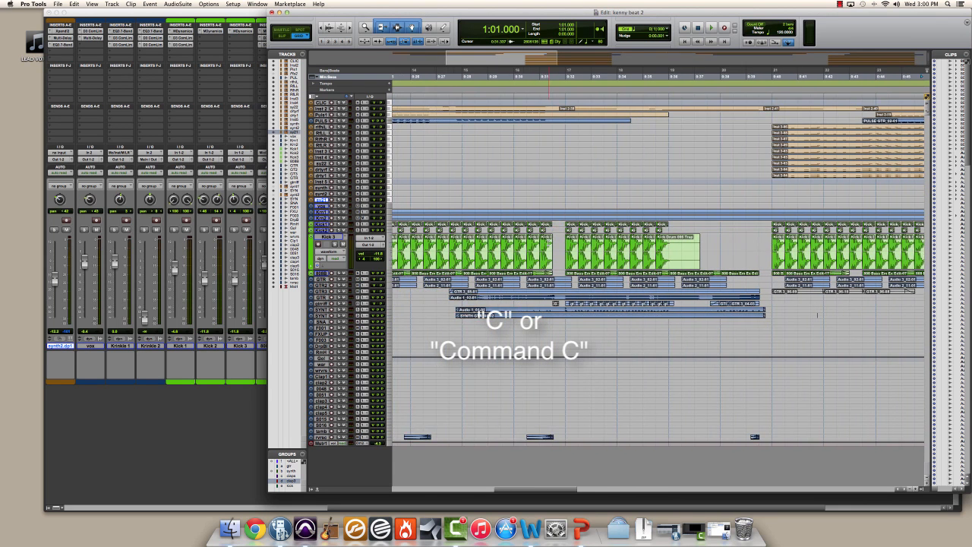
pyautogui.hscroll(3, 548, 243)
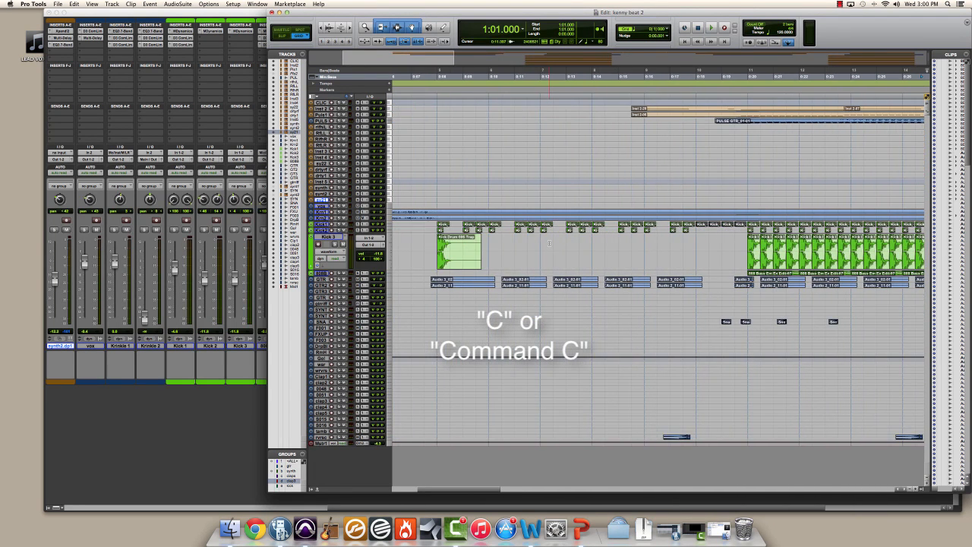
pyautogui.click(542, 244)
pyautogui.press('t')
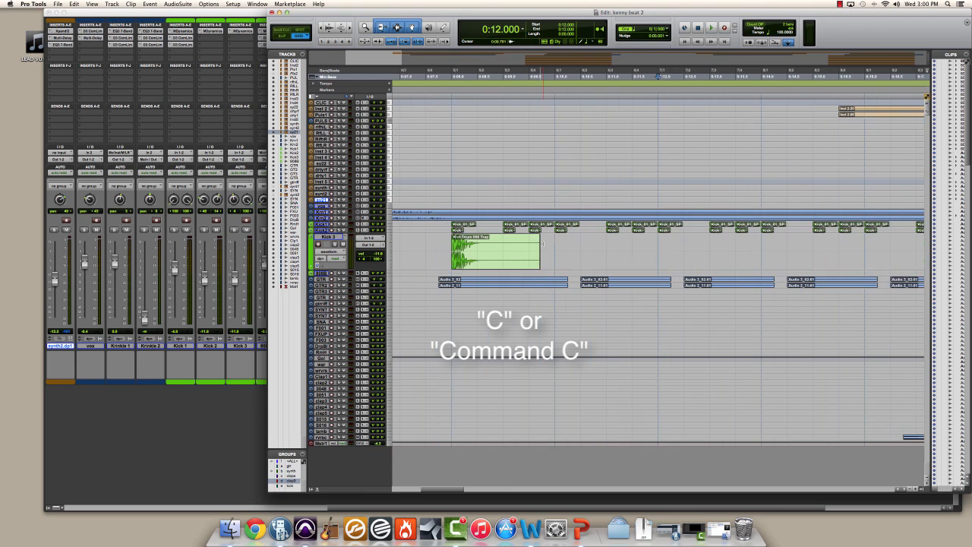
pyautogui.click(491, 265)
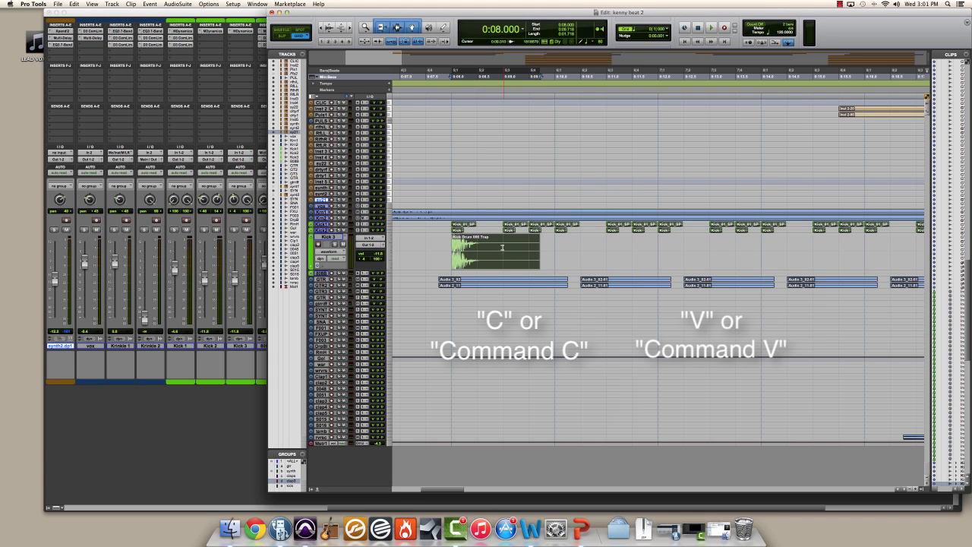
pyautogui.doubleClick(502, 244)
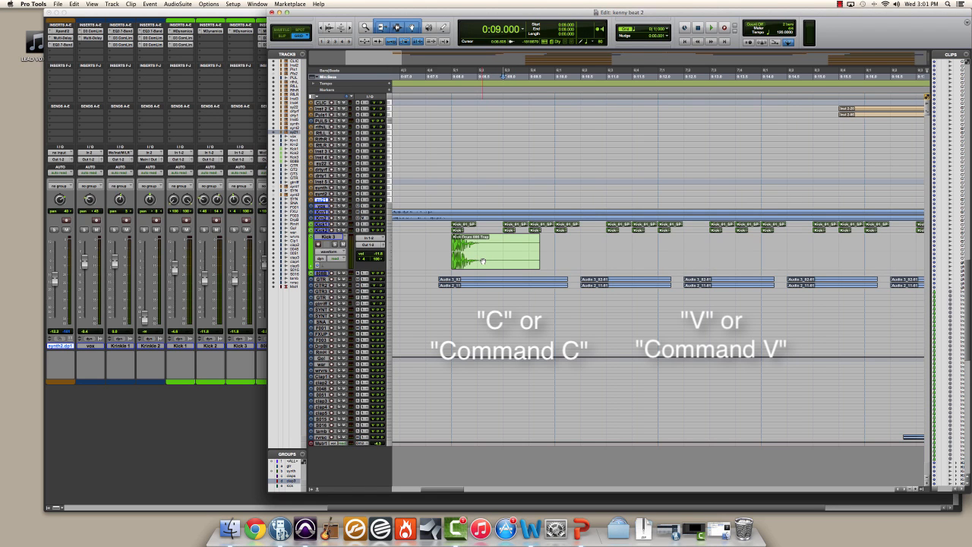
pyautogui.click(482, 261)
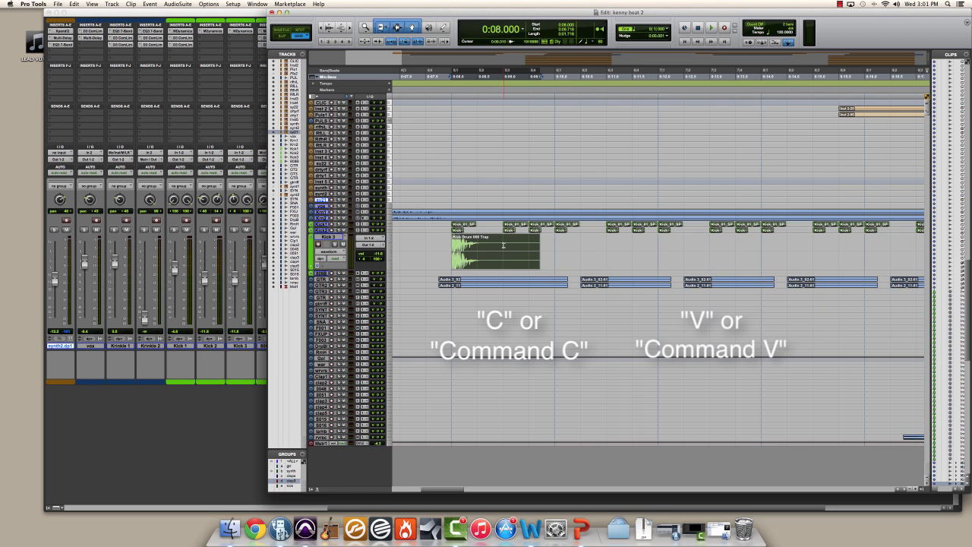
# Step: Paste the copied kick clip on the Kick 3 track at 0:09.000, 0:09.500 and 0:10.000
pyautogui.doubleClick(503, 245)
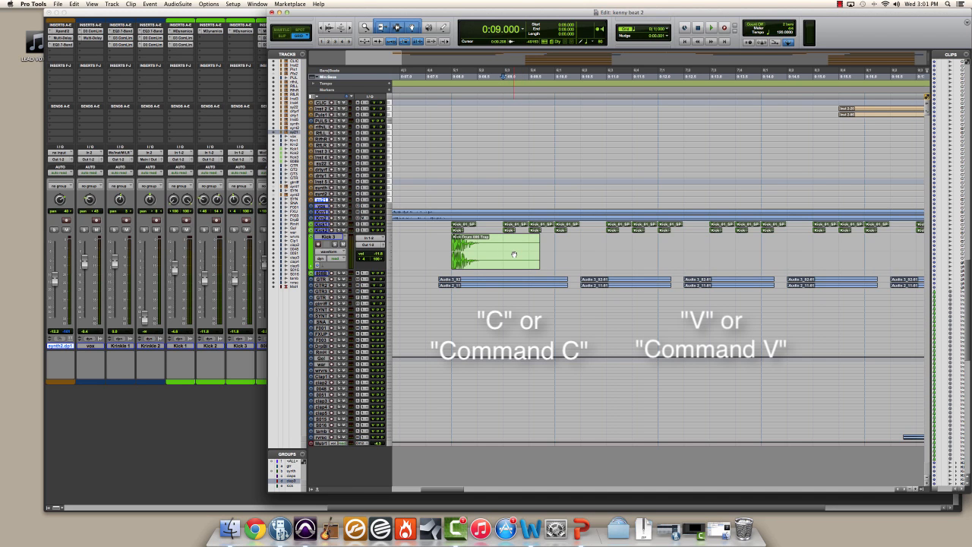
pyautogui.press('super+v')
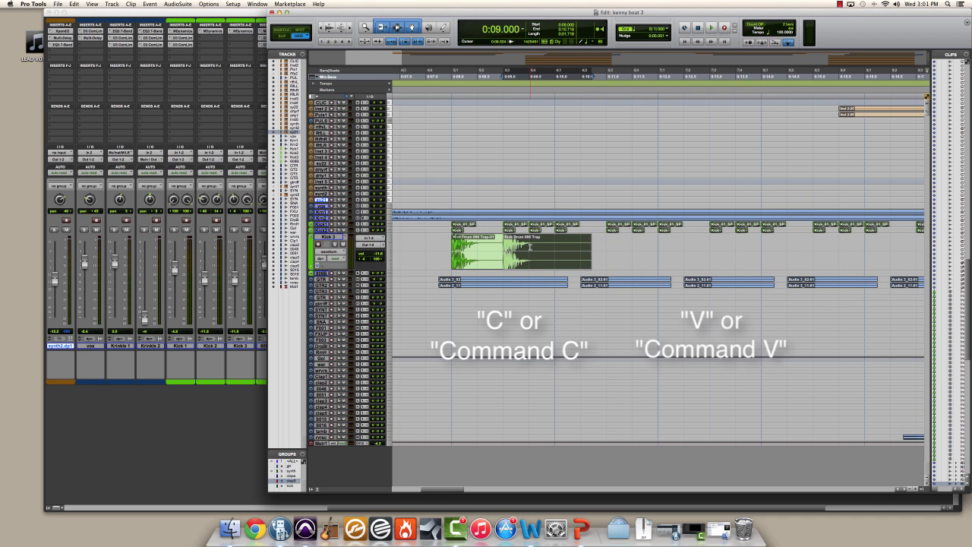
pyautogui.click(530, 247)
pyautogui.press('super+v')
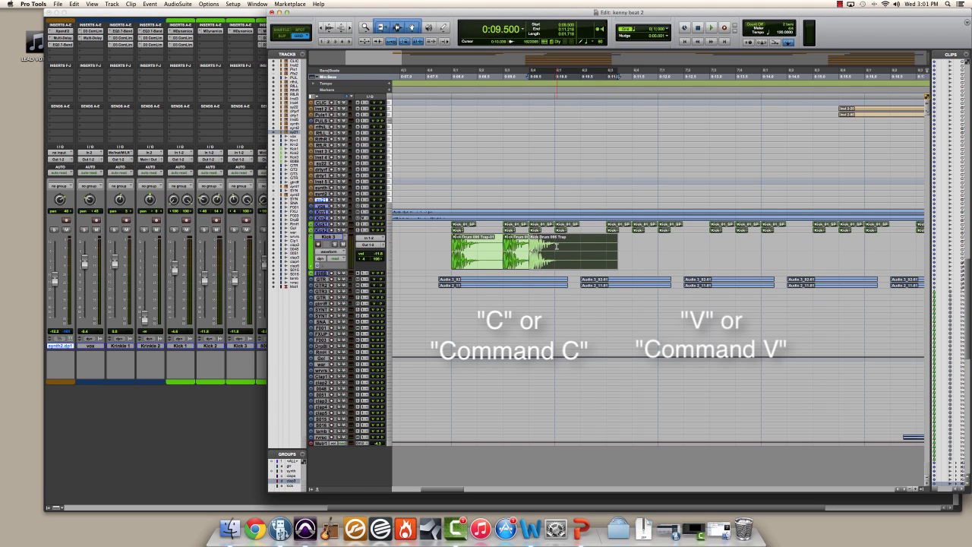
pyautogui.click(557, 247)
pyautogui.press('super+v')
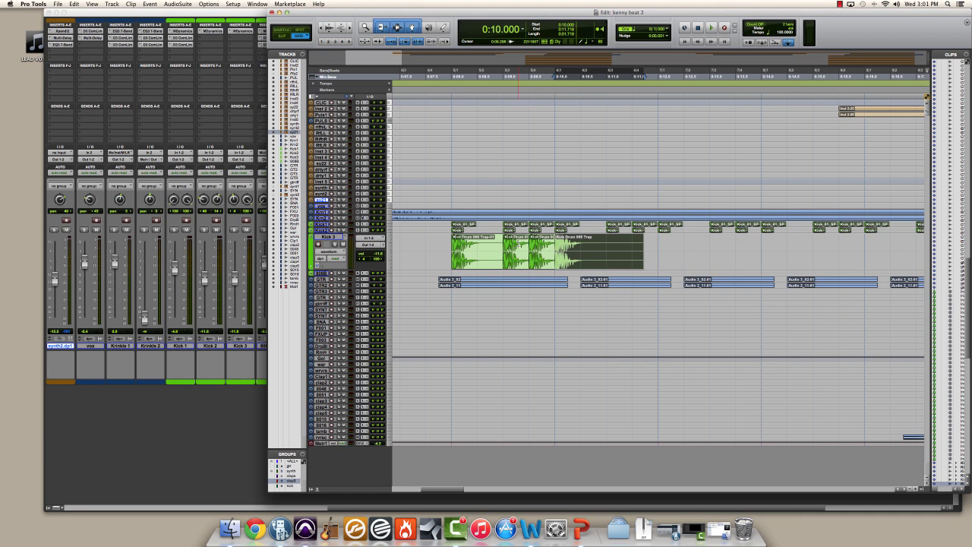
pyautogui.click(556, 295)
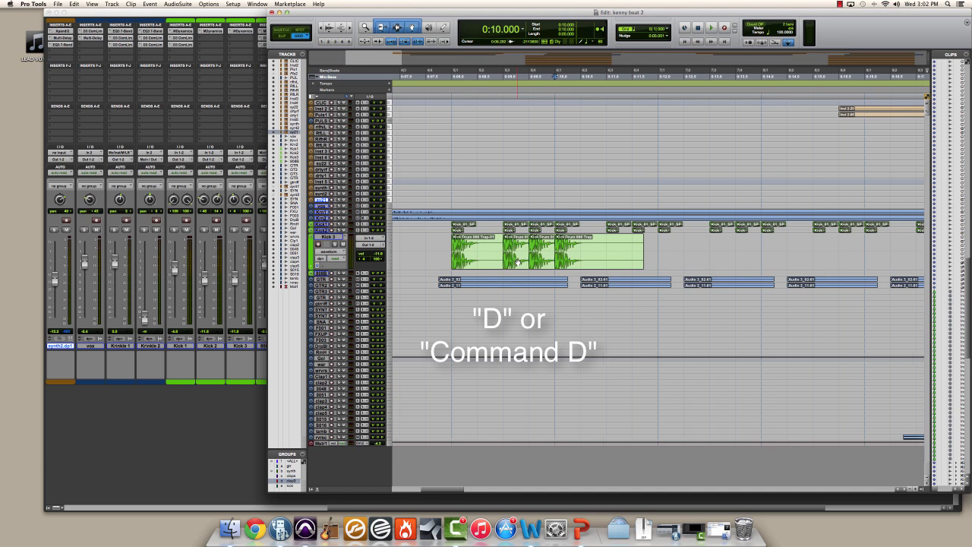
# Step: Select the three kick hits from 0:09.000 to 0:11.000 on Kick 3 and duplicate them once
pyautogui.hscroll(5, 517, 262)
pyautogui.hscroll(-4, 517, 262)
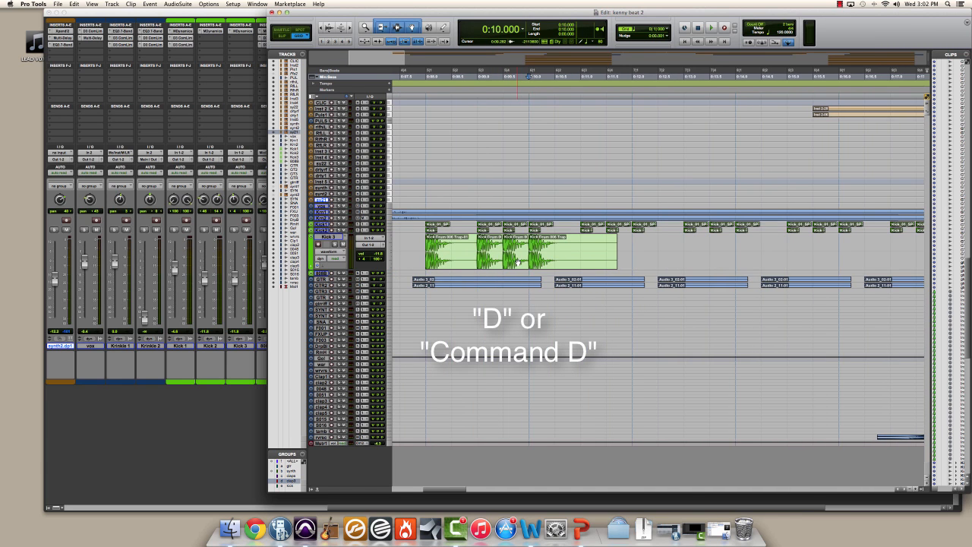
pyautogui.doubleClick(494, 262)
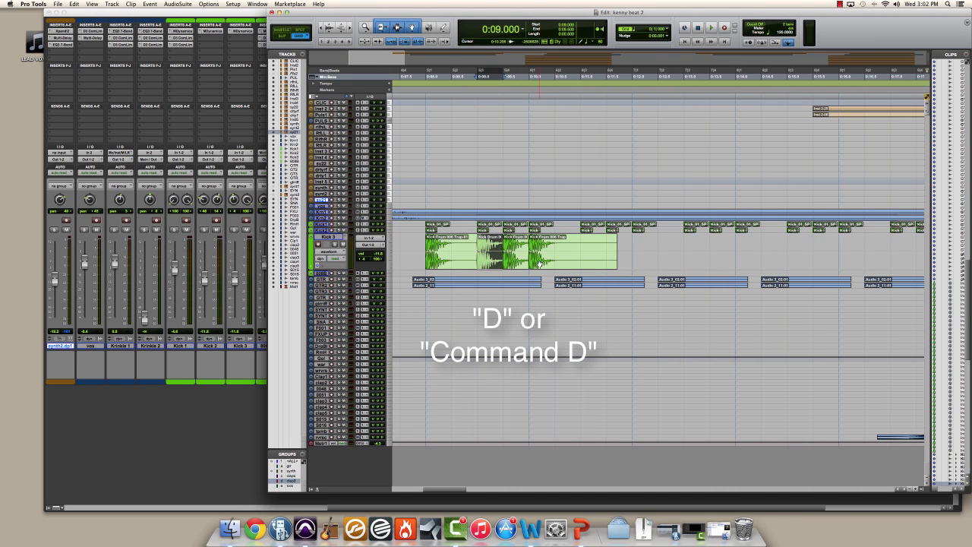
pyautogui.keyDown('shift'); pyautogui.click(580, 247); pyautogui.keyUp('shift')
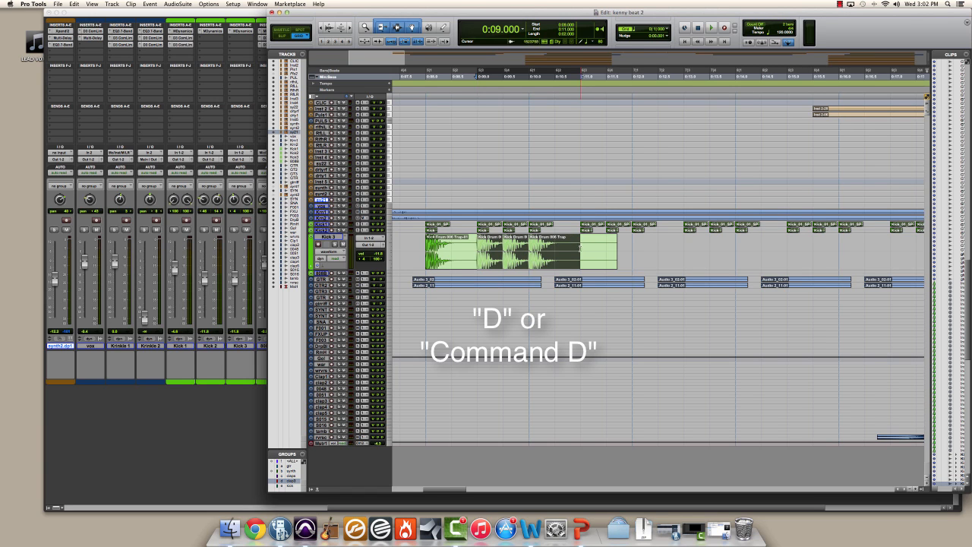
pyautogui.hscroll(2, 579, 258)
pyautogui.hscroll(-4, 573, 261)
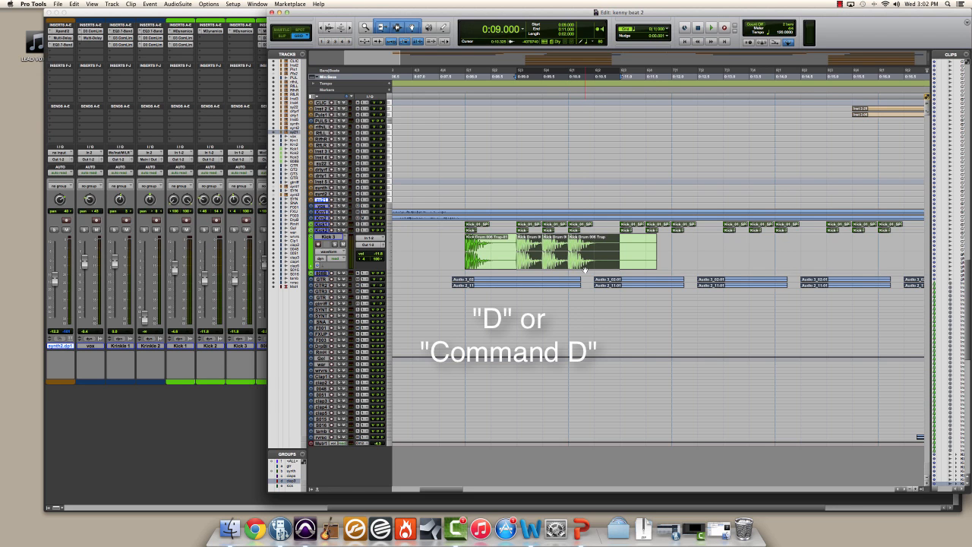
pyautogui.press('super+d')
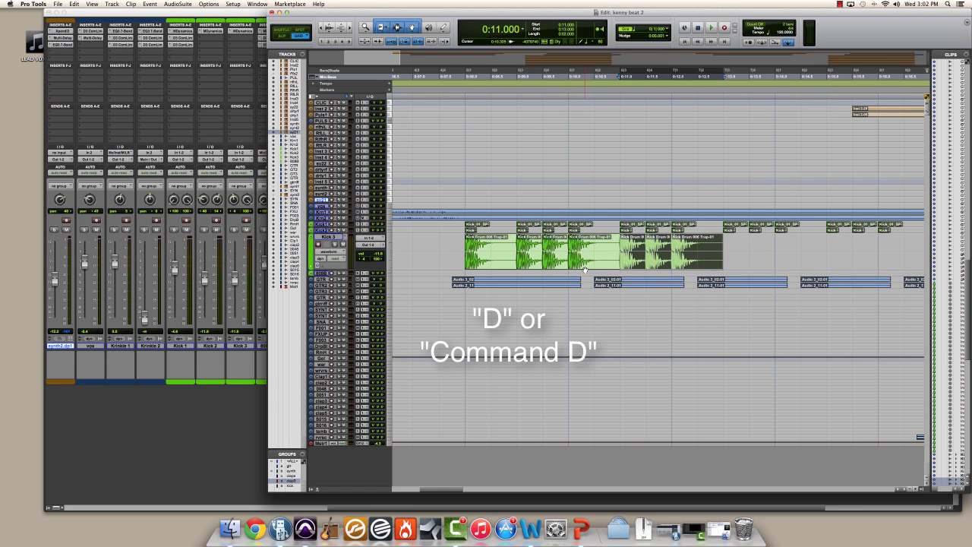
# Step: Duplicate the three-hit kick pattern three more times, placing copies at 0:13.000, 0:15.000 and 0:17.000
pyautogui.hscroll(2, 585, 270)
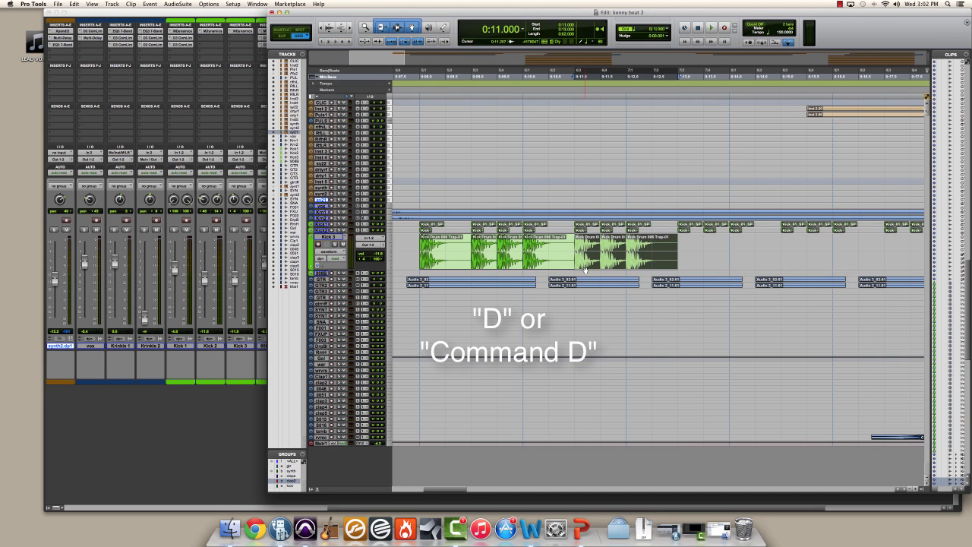
pyautogui.hscroll(4, 585, 270)
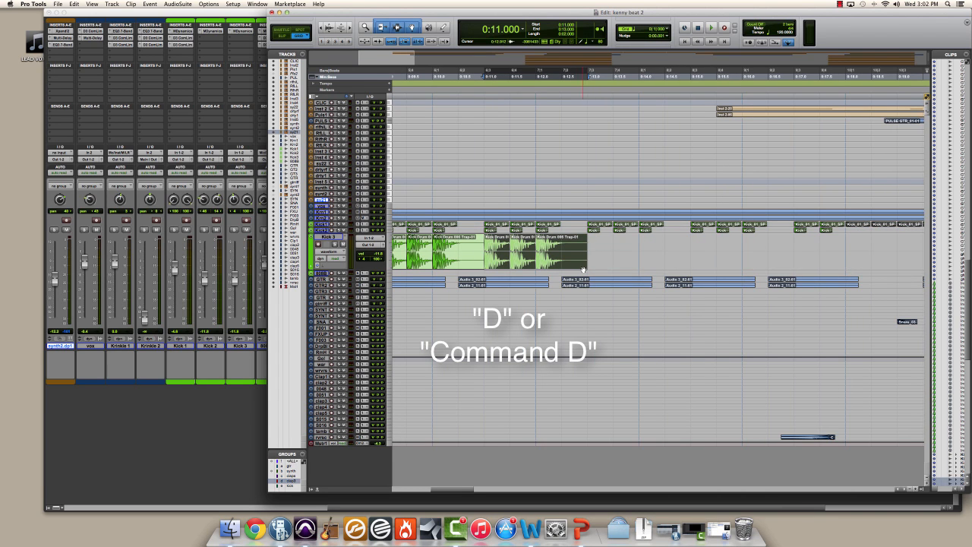
pyautogui.press('super+d')
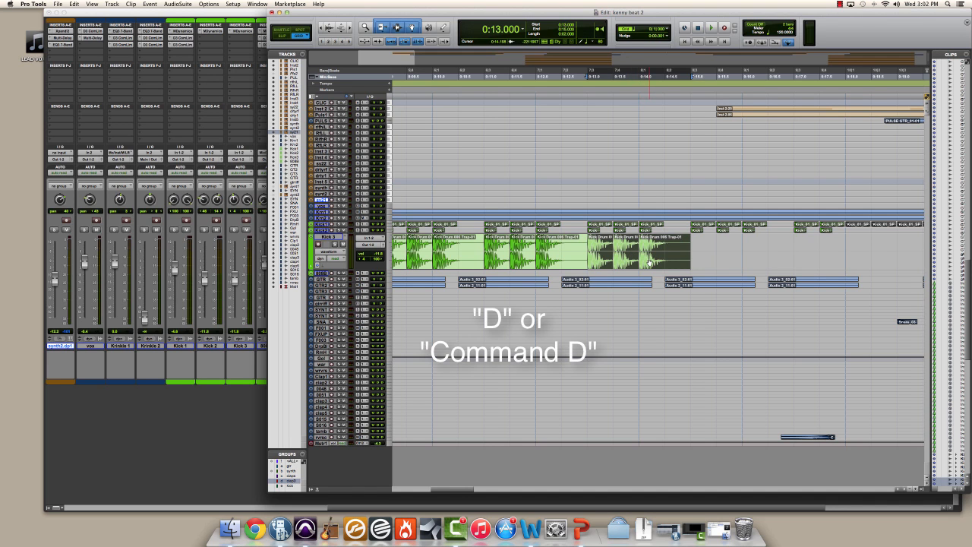
pyautogui.press('super+d')
pyautogui.hscroll(5, 650, 262)
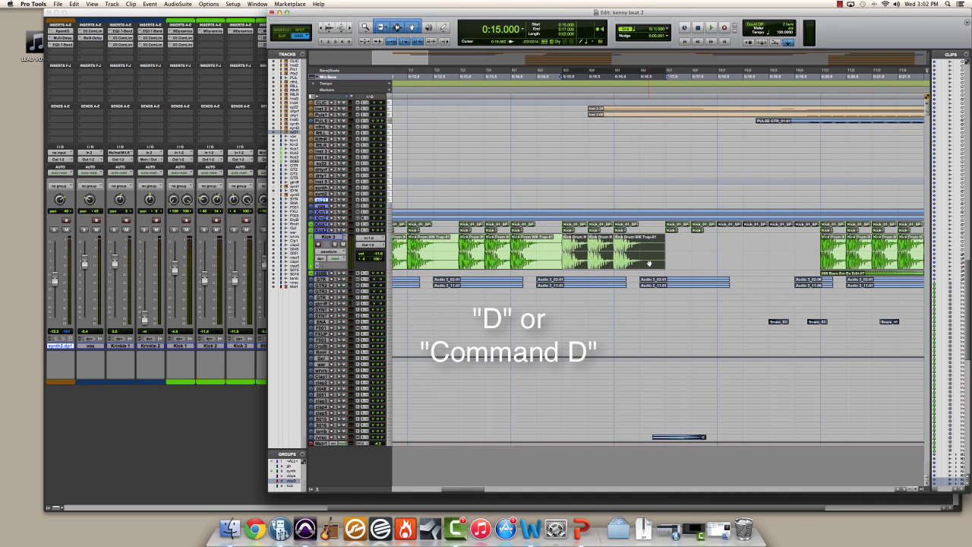
pyautogui.press('super+d')
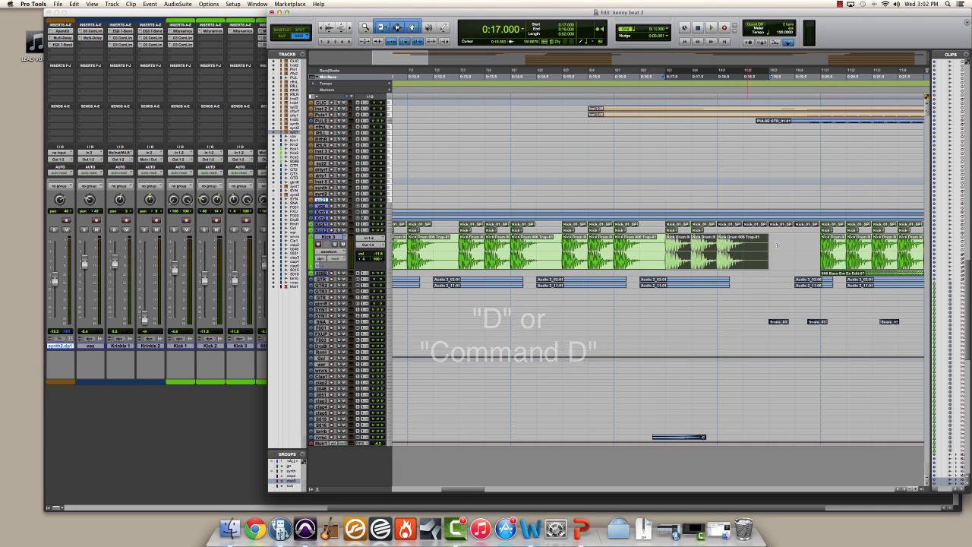
# Step: Delete the kick clip at 0:18.000 and extend the preceding clip at 0:17.500 to its full length
pyautogui.click(761, 262)
pyautogui.click(756, 263)
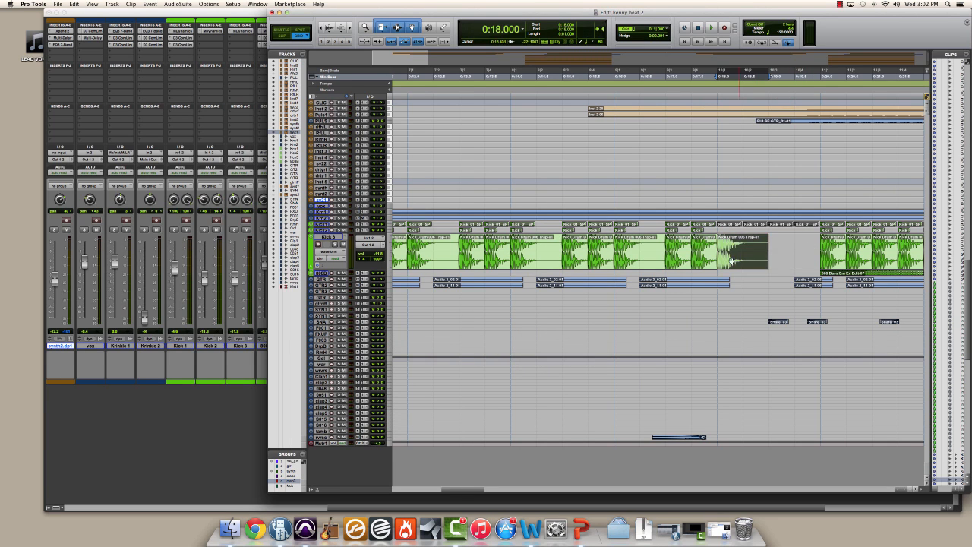
pyautogui.press('Delete')
pyautogui.moveTo(716, 248); pyautogui.dragTo(807, 255)
# Step: Select the tail of the last kick clip on Kick 3 from 0:18.500 past its end and separate it
pyautogui.hscroll(-10, 757, 256)
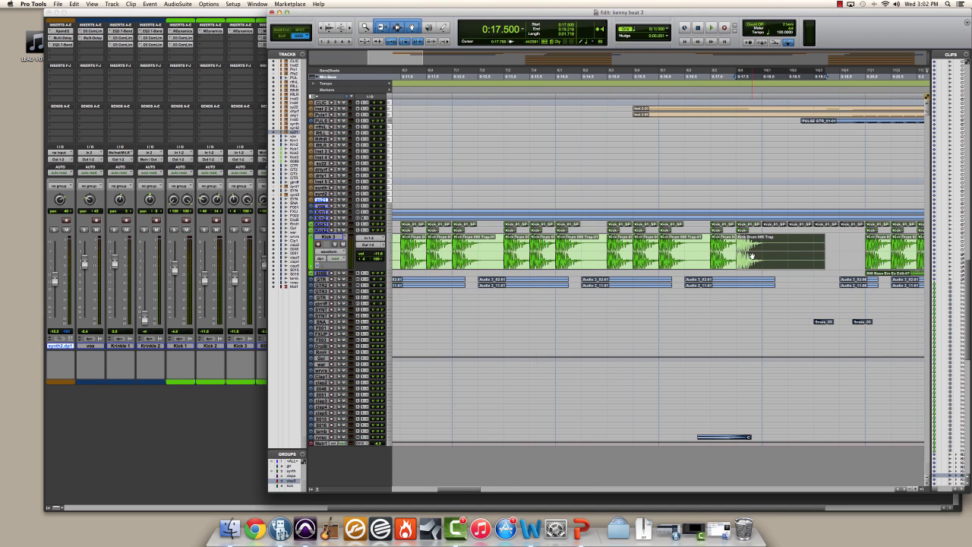
pyautogui.hscroll(-4, 751, 256)
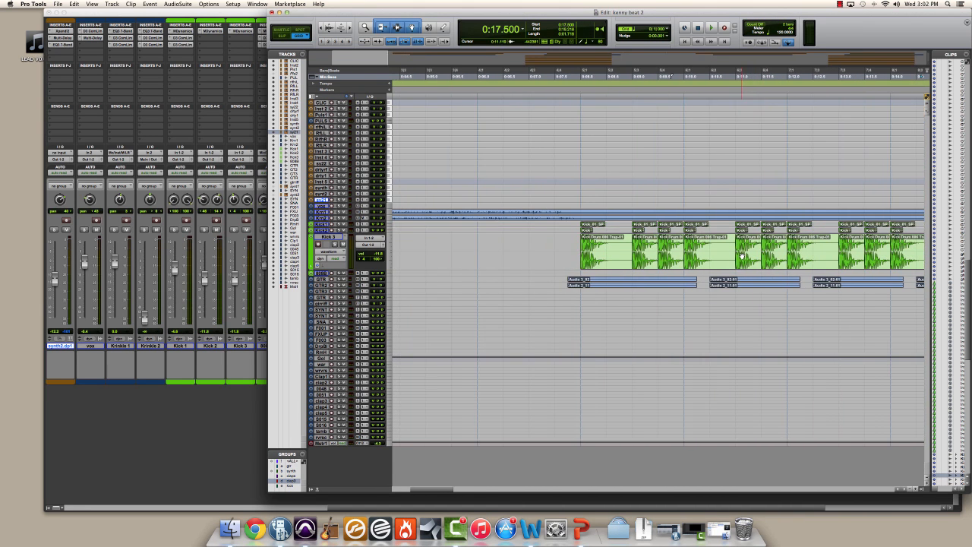
pyautogui.press('r')
pyautogui.press('r')
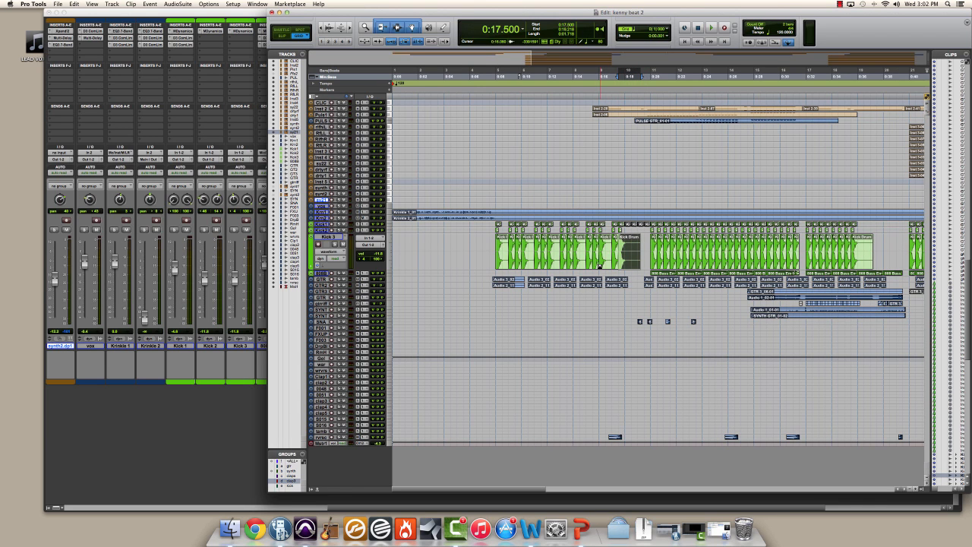
pyautogui.click(633, 245)
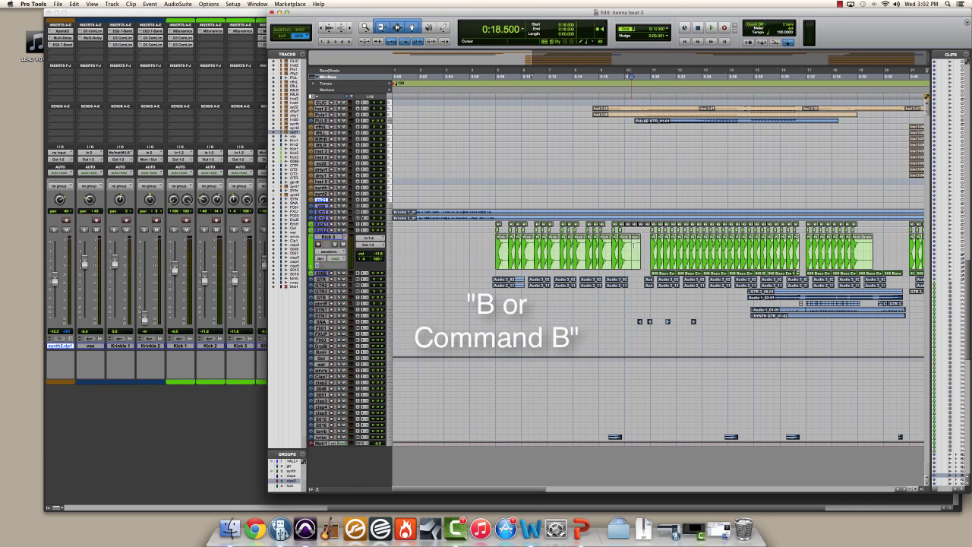
pyautogui.press('t')
pyautogui.press('t')
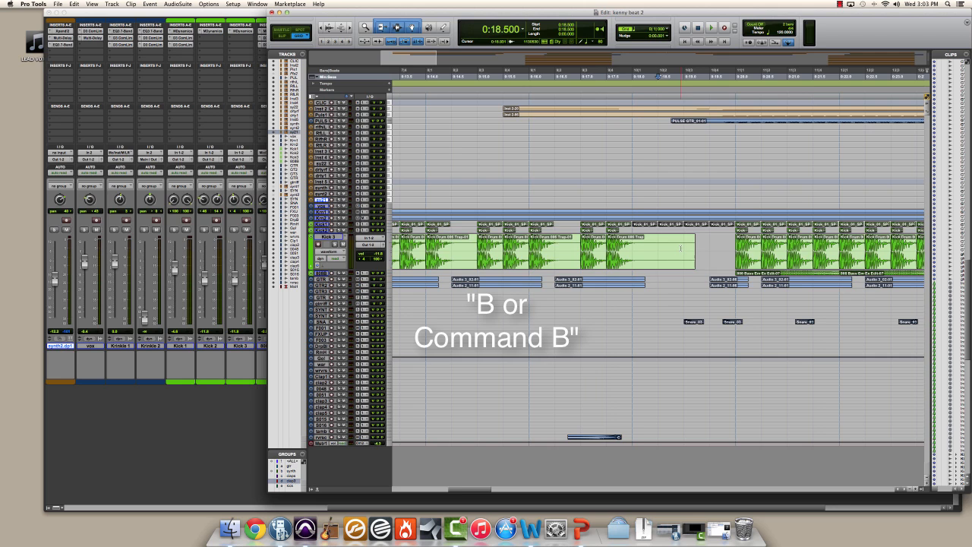
pyautogui.press('t')
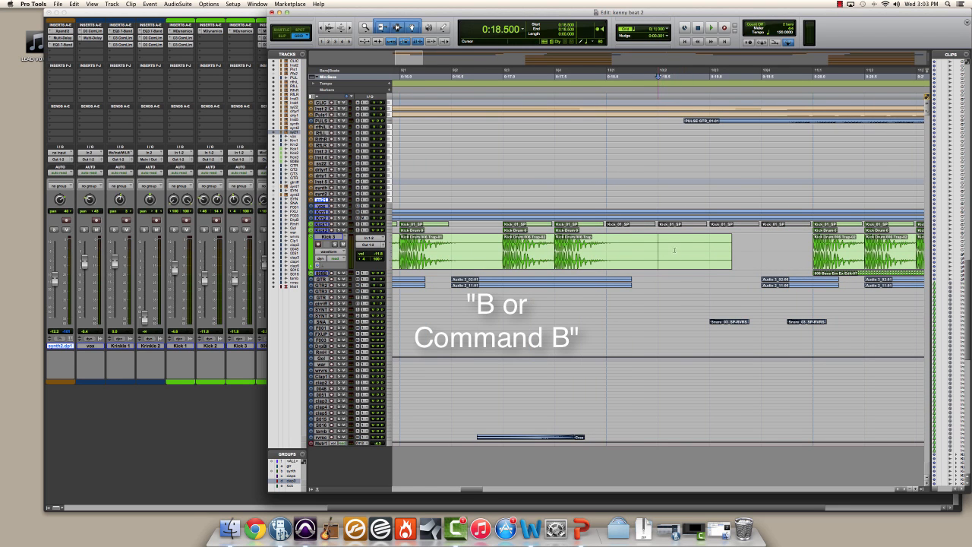
pyautogui.moveTo(666, 248); pyautogui.dragTo(745, 254)
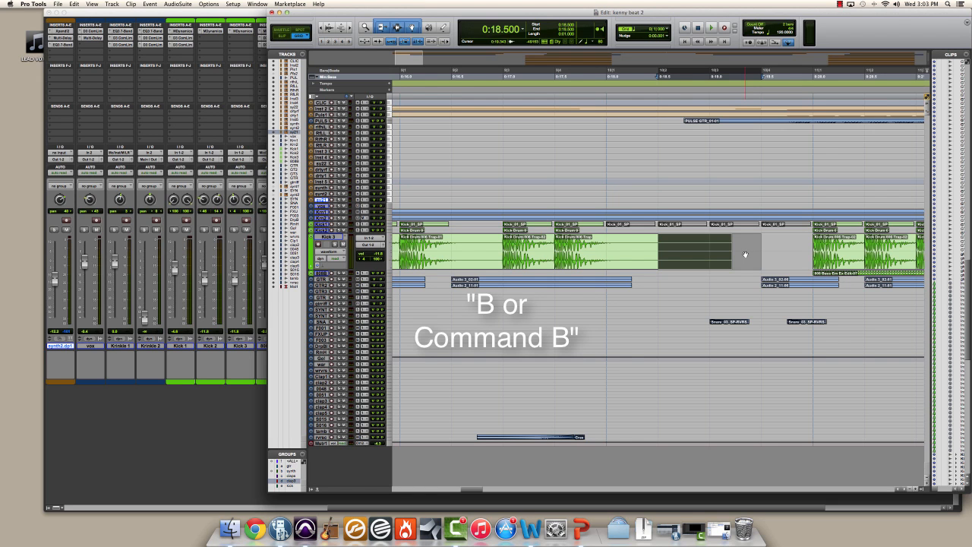
pyautogui.click(689, 261)
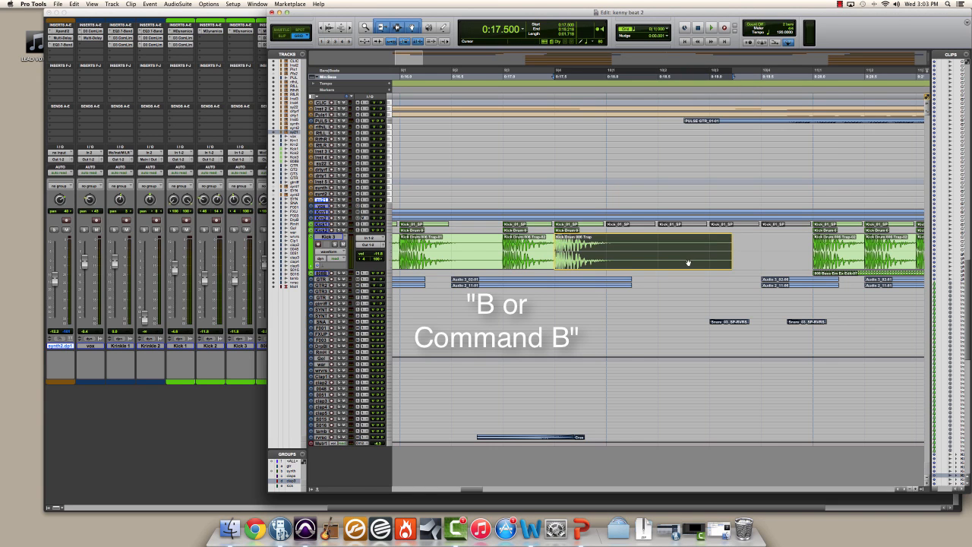
pyautogui.moveTo(688, 263); pyautogui.dragTo(739, 250)
pyautogui.click(666, 247)
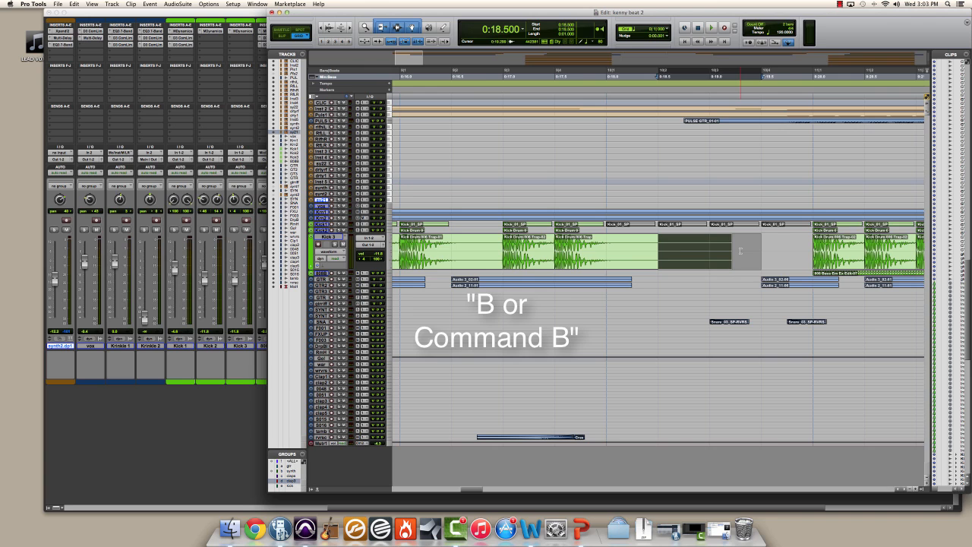
pyautogui.press('b')
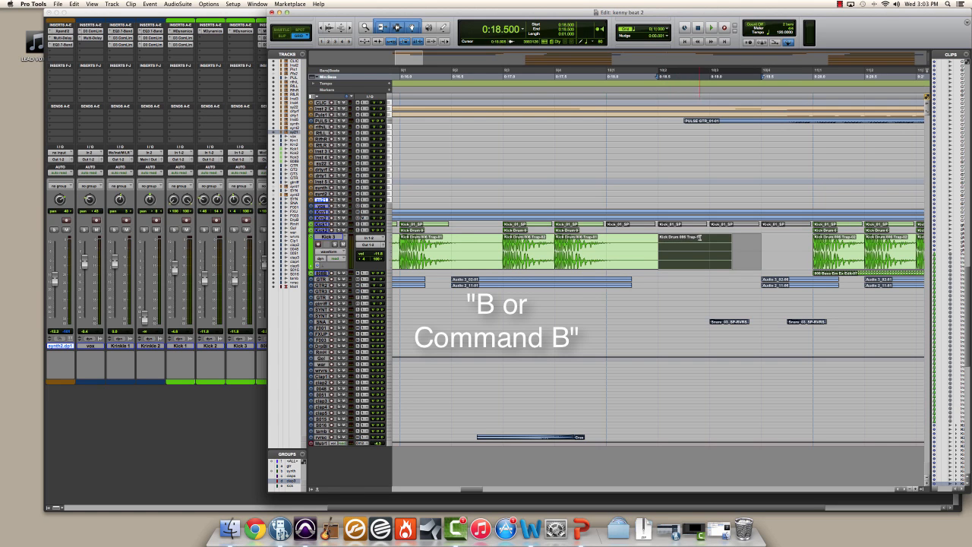
# Step: Undo the separation of the kick clip's tail and place the edit cursor at 0:18.000 on Kick 3
pyautogui.moveTo(704, 264)
pyautogui.mouseDown()
pyautogui.moveTo(749, 263)
pyautogui.moveTo(710, 263)
pyautogui.mouseUp()
pyautogui.press('super+z')
pyautogui.click(612, 241)
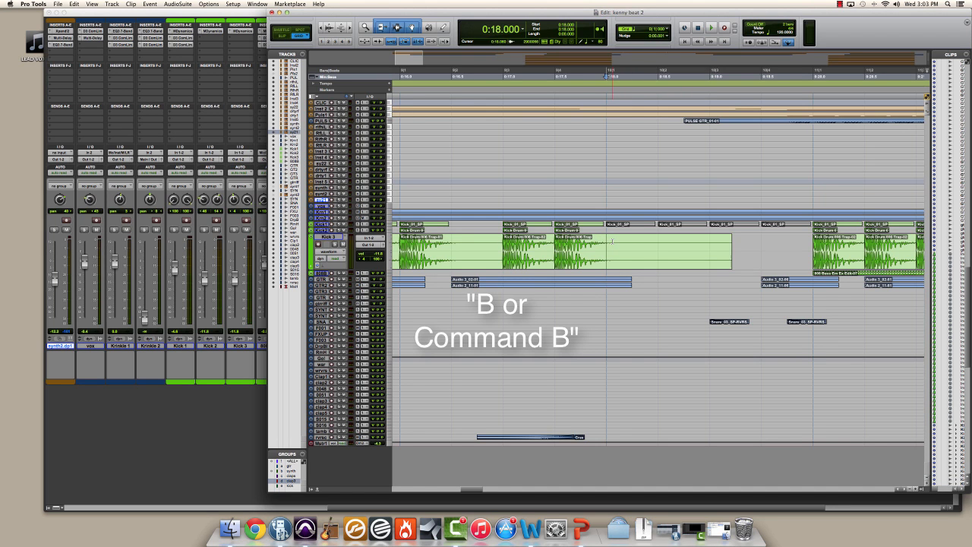
# Step: Examine the waveform closely where the kick clip at 0:17.500 begins on Kick 3
pyautogui.click(562, 245)
pyautogui.press('t')
pyautogui.press('t')
pyautogui.press('t')
pyautogui.press('t')
pyautogui.press('t')
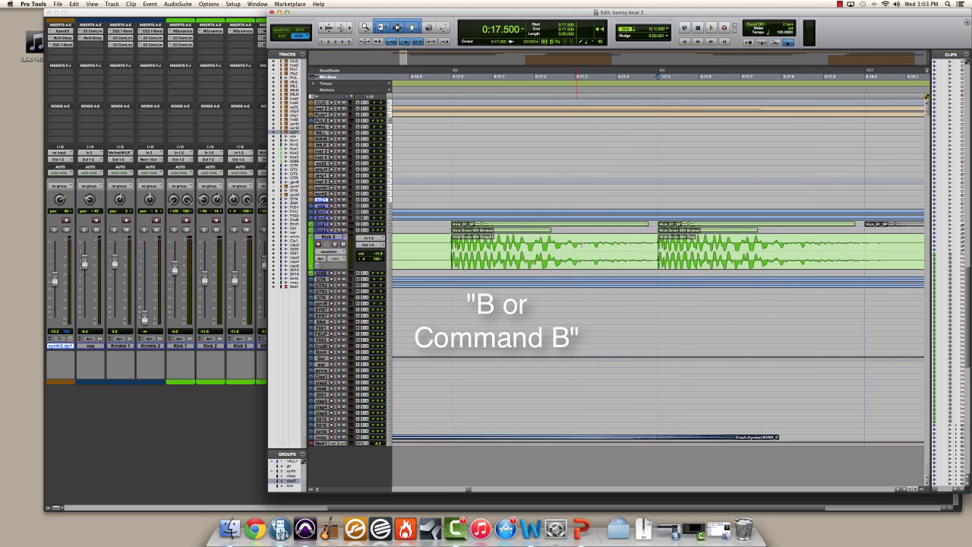
pyautogui.press('b')
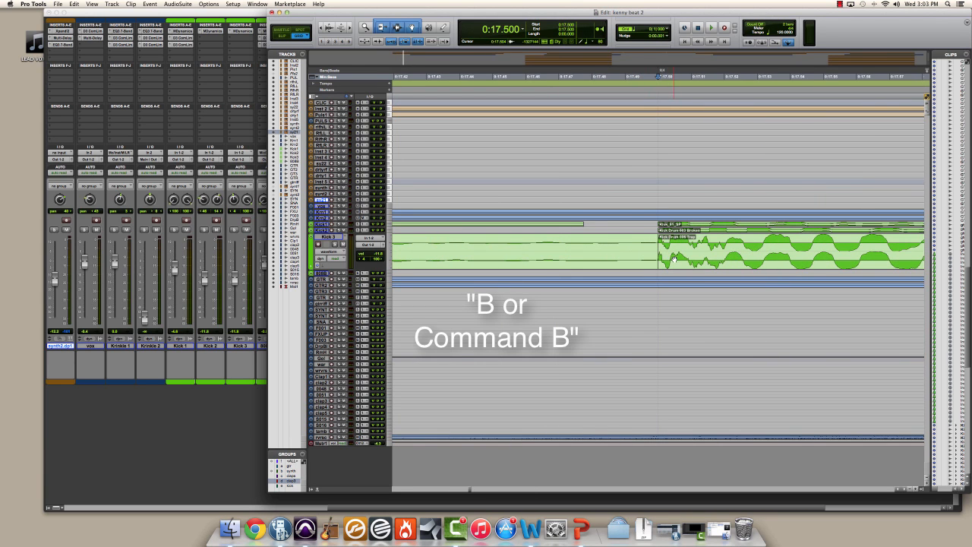
pyautogui.click(673, 259)
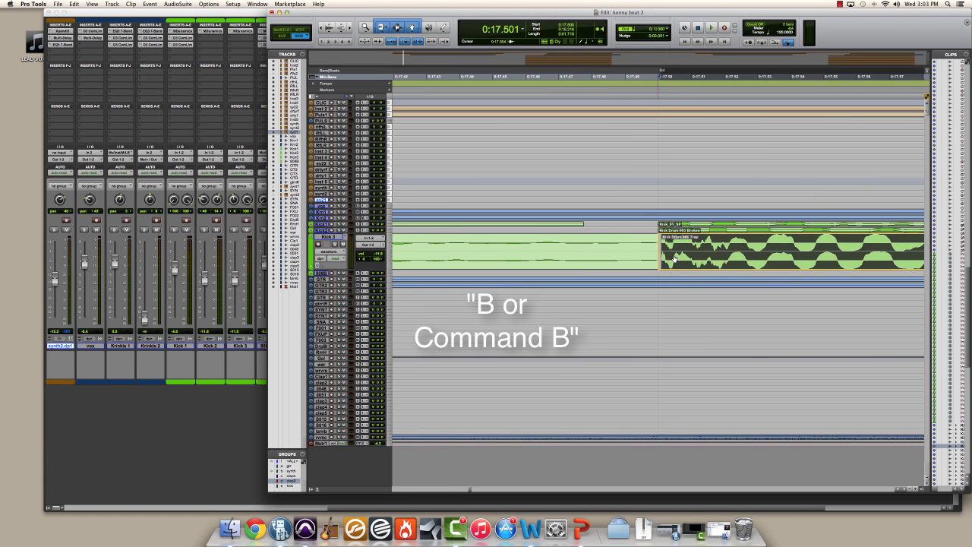
# Step: Save the session
pyautogui.press('r')
pyautogui.press('r')
pyautogui.press('r')
pyautogui.press('r')
pyautogui.press('r')
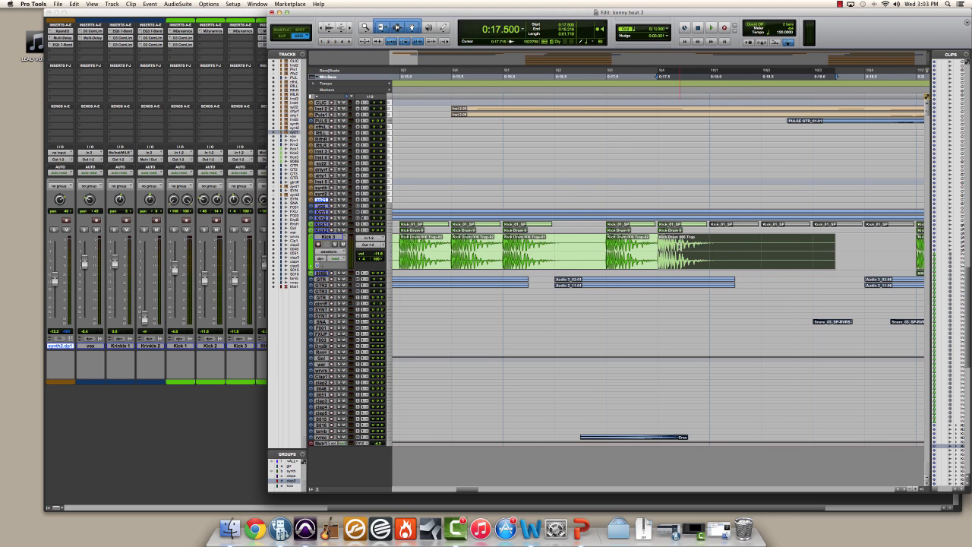
pyautogui.press('r')
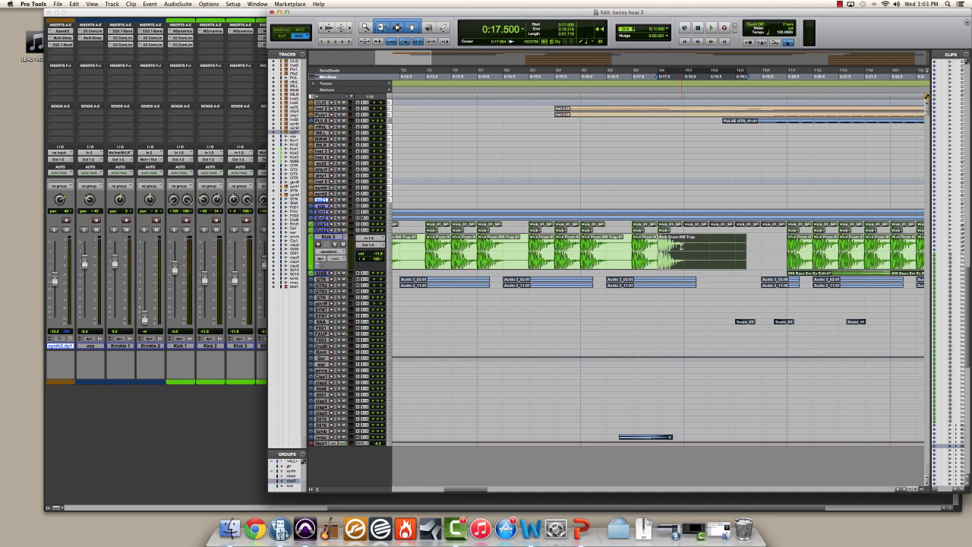
pyautogui.press('super+s')
# Step: Place the edit cursor at 0:08.500 on Kick 3 and inspect the first kick hits at closer and wider zoom levels
pyautogui.hscroll(-6, 676, 246)
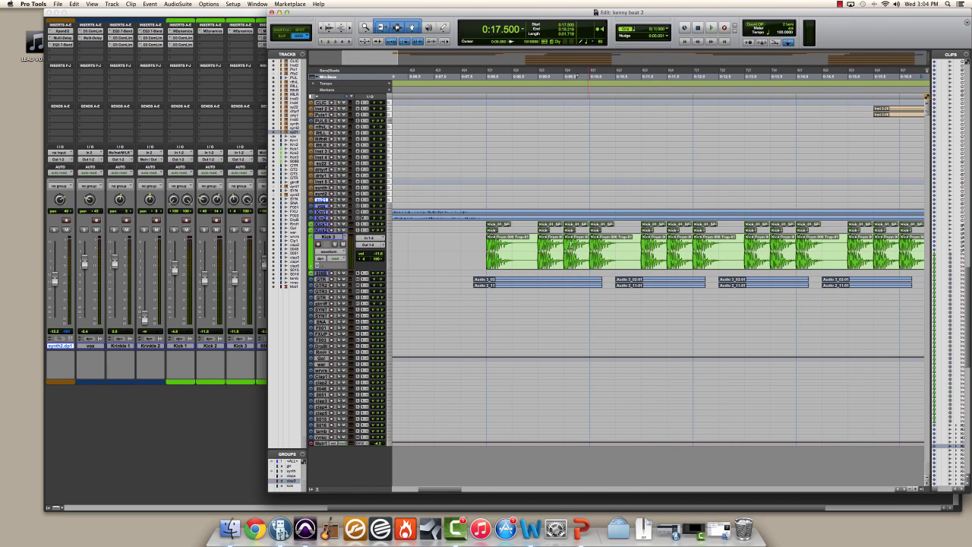
pyautogui.click(519, 243)
pyautogui.press('t')
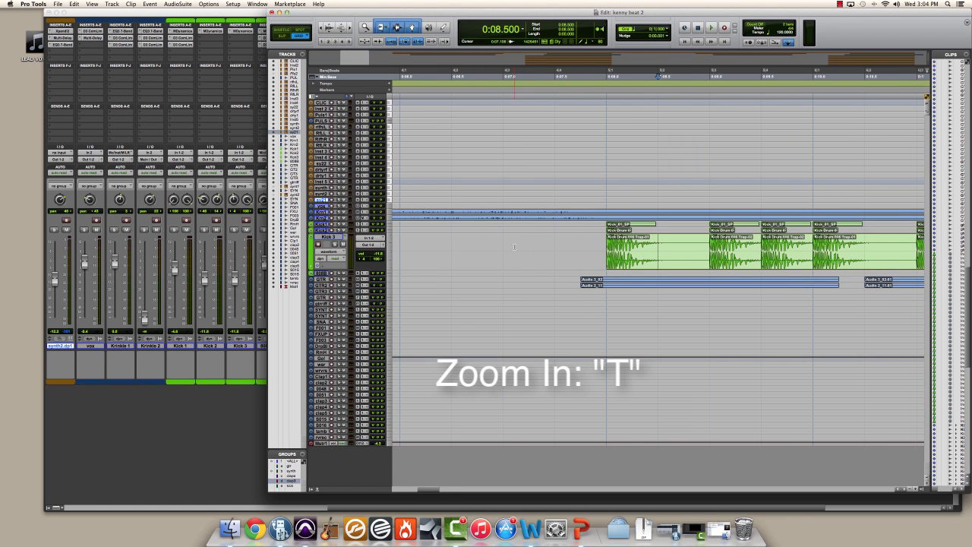
pyautogui.press('r')
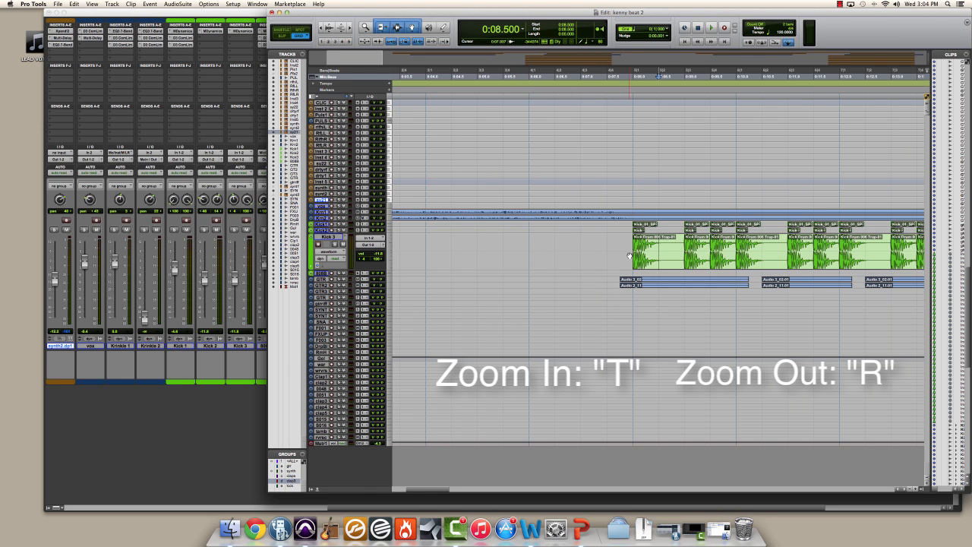
pyautogui.press('t')
pyautogui.press('t')
pyautogui.press('t')
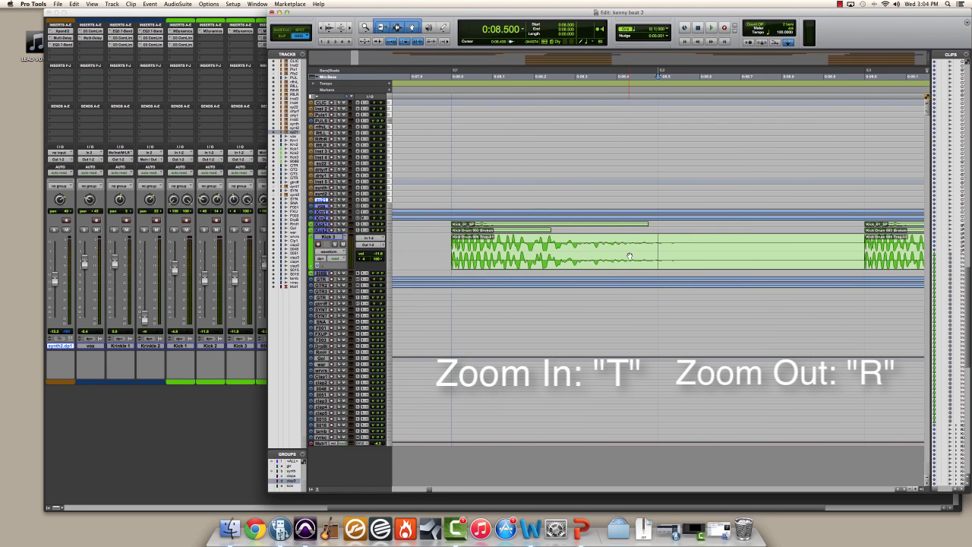
pyautogui.press('r')
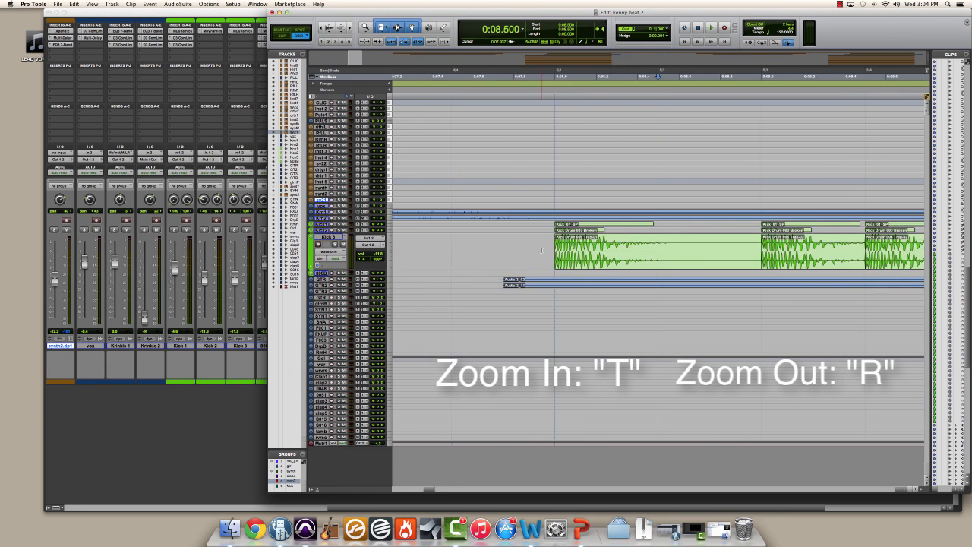
pyautogui.press('r')
pyautogui.press('r')
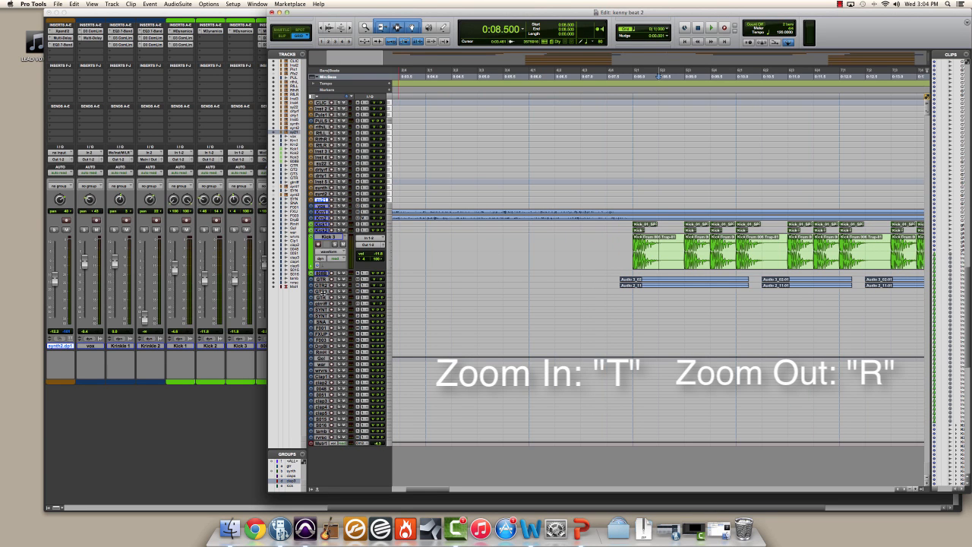
# Step: Increase the track heights of GTR 3 and Krinkle 1
pyautogui.moveTo(322, 294); pyautogui.dragTo(325, 310)
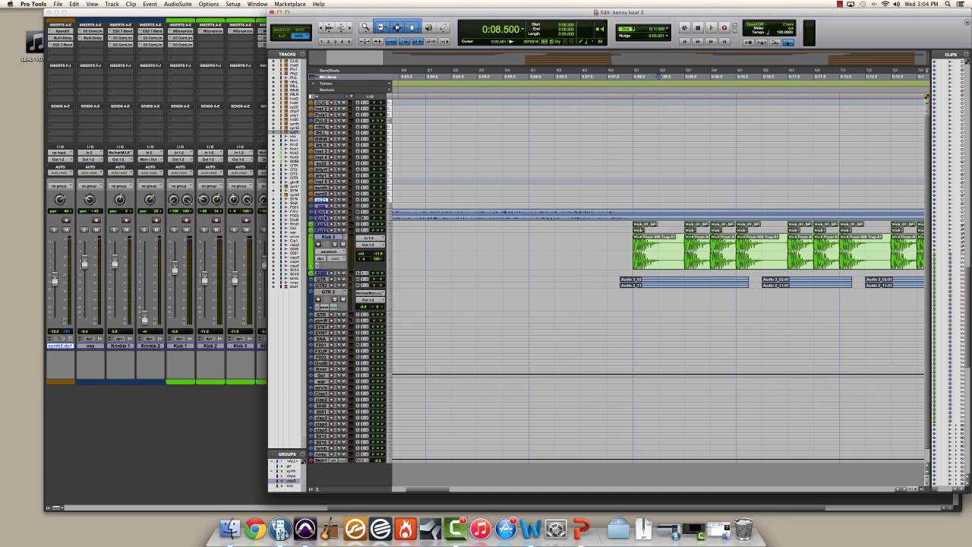
pyautogui.moveTo(323, 215); pyautogui.dragTo(328, 239)
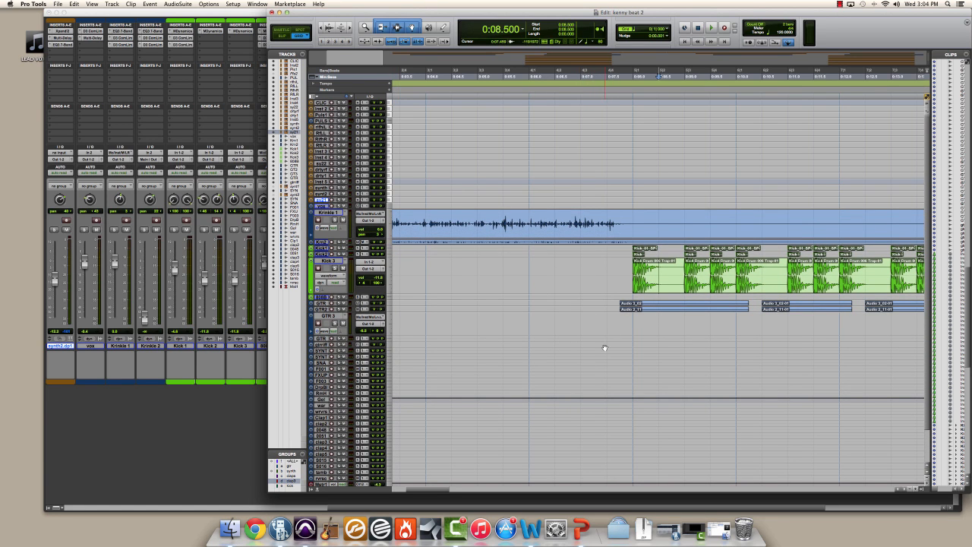
# Step: Examine the arrangement along the timeline from the first kick hits through the guitar entry and back
pyautogui.hscroll(10, 604, 348)
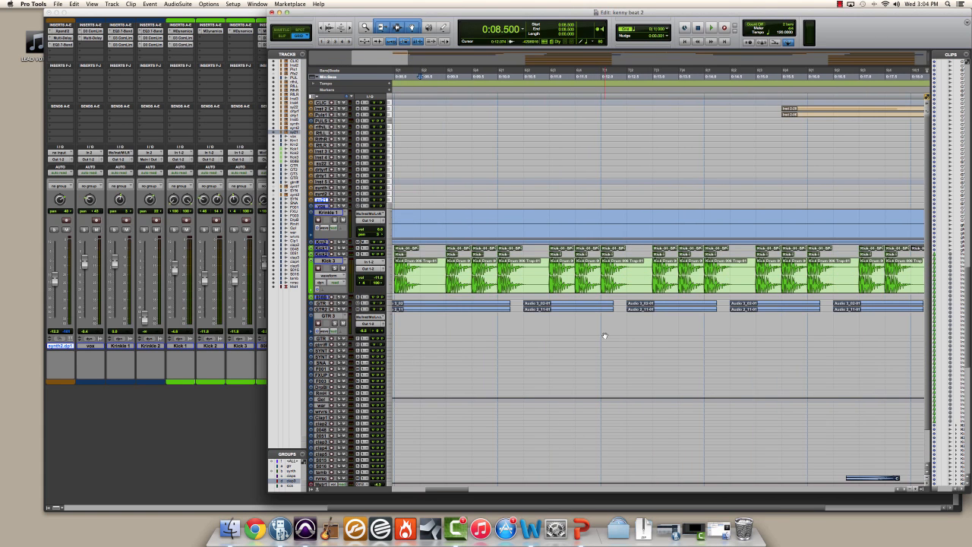
pyautogui.hscroll(-8, 604, 327)
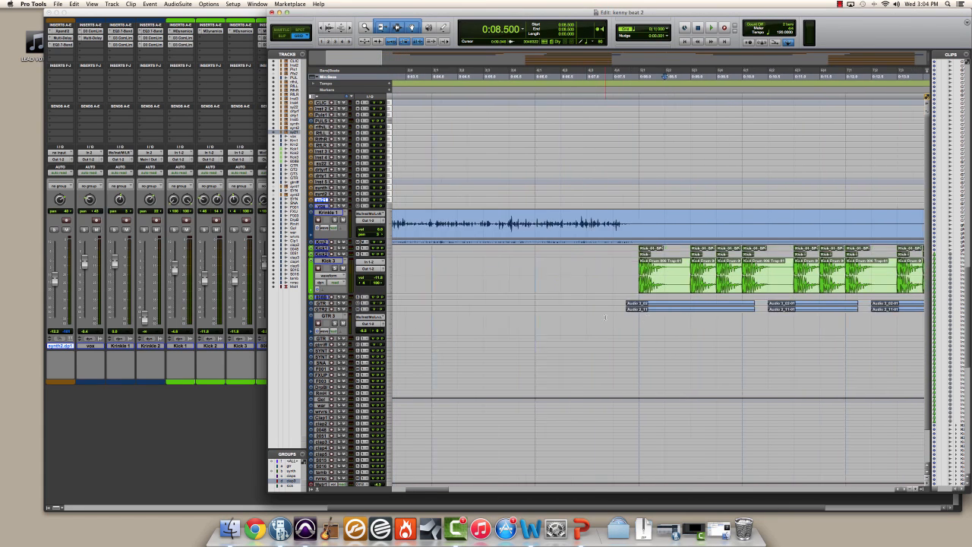
pyautogui.hscroll(-2, 606, 318)
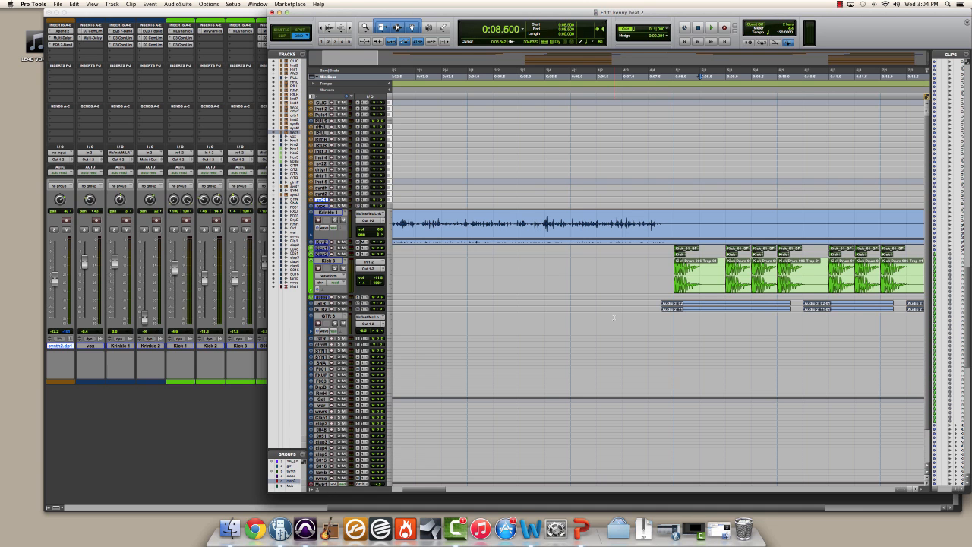
pyautogui.hscroll(12, 614, 317)
pyautogui.hscroll(3, 614, 318)
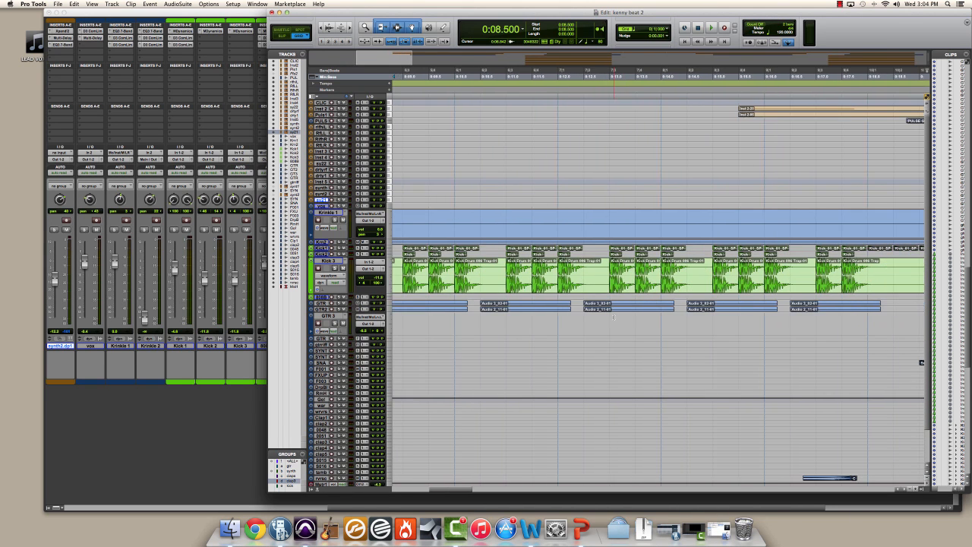
pyautogui.hscroll(7, 614, 317)
pyautogui.hscroll(10, 613, 317)
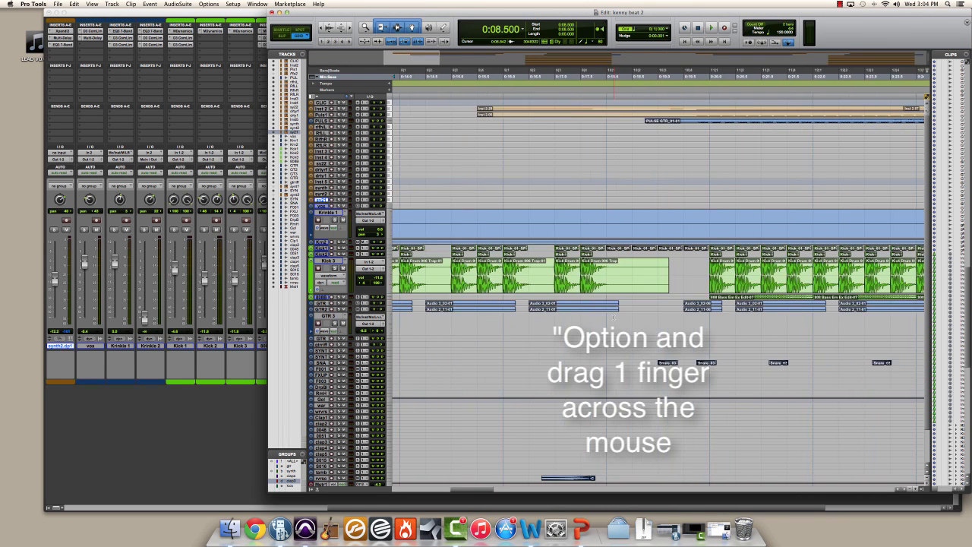
pyautogui.hscroll(3, 613, 318)
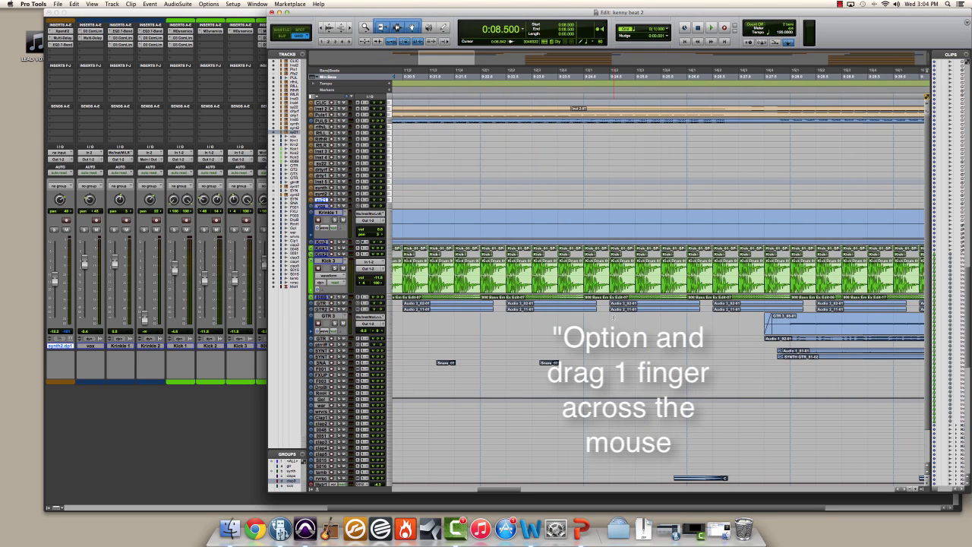
pyautogui.hscroll(8, 613, 317)
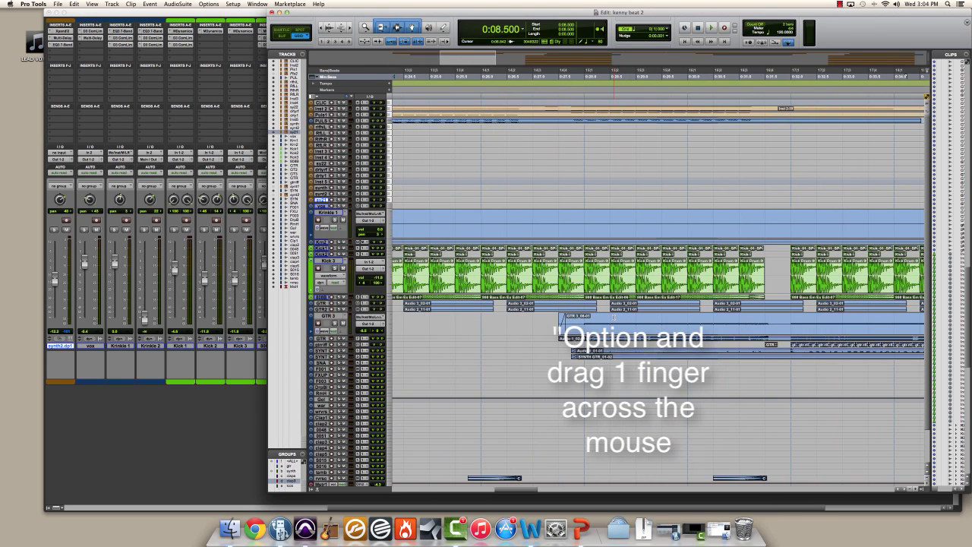
pyautogui.scroll(-3, 613, 317)
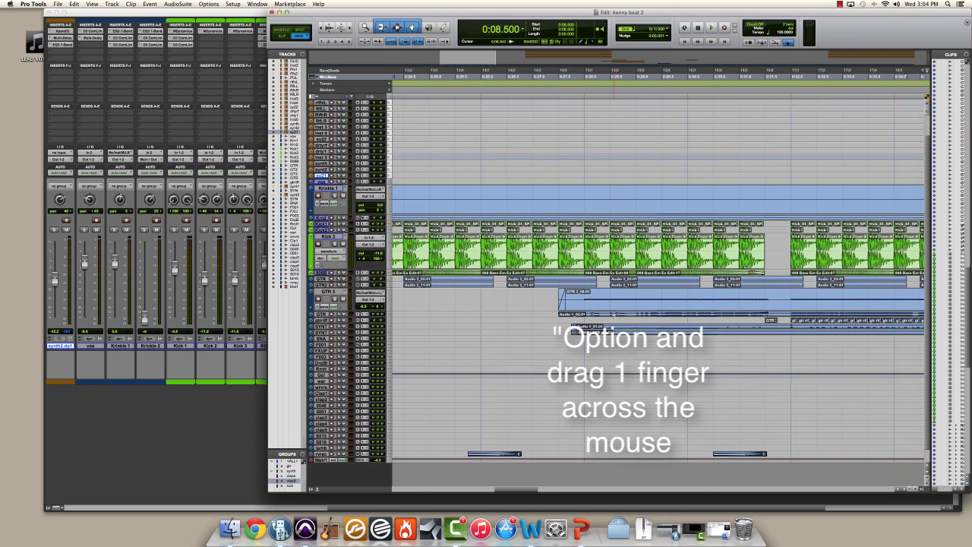
pyautogui.scroll(3, 613, 315)
pyautogui.hscroll(-10, 614, 317)
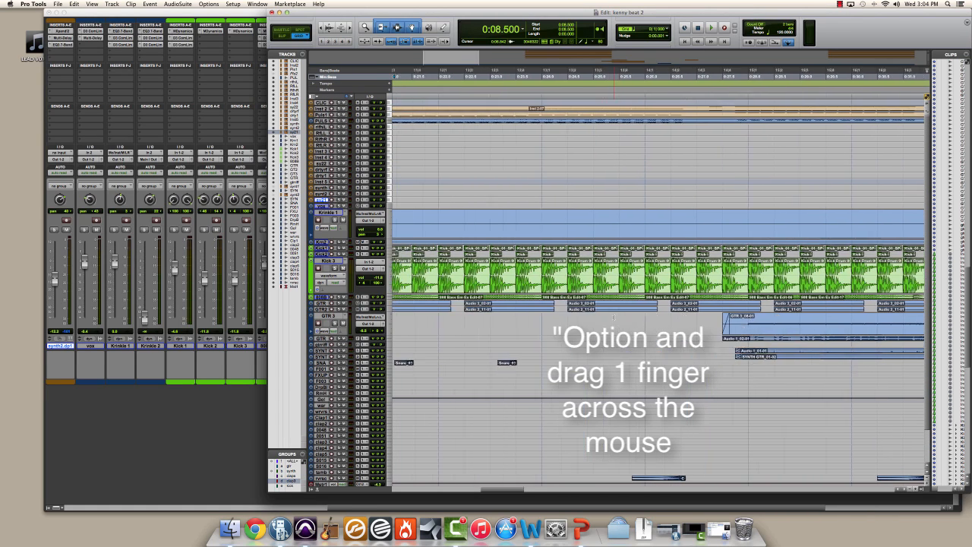
pyautogui.hscroll(-5, 613, 317)
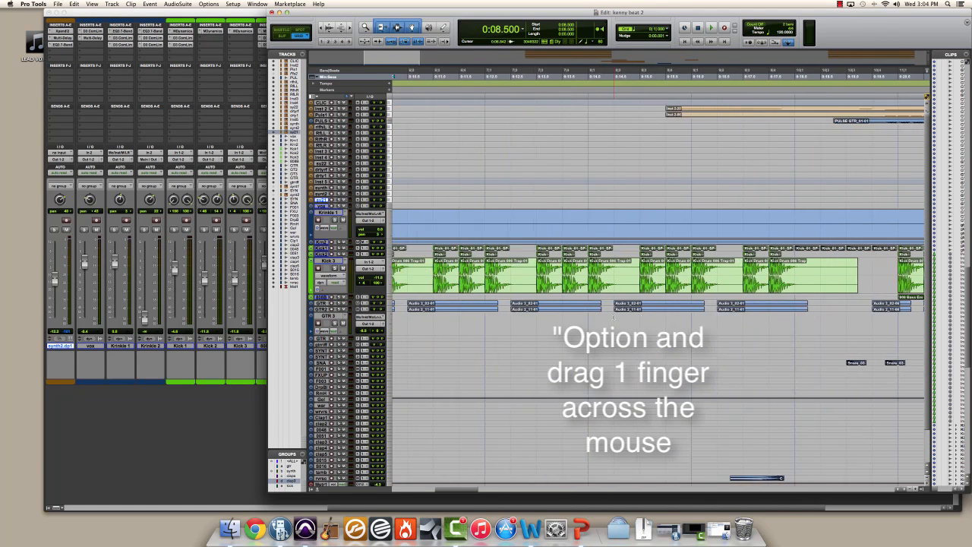
pyautogui.hscroll(-3, 614, 317)
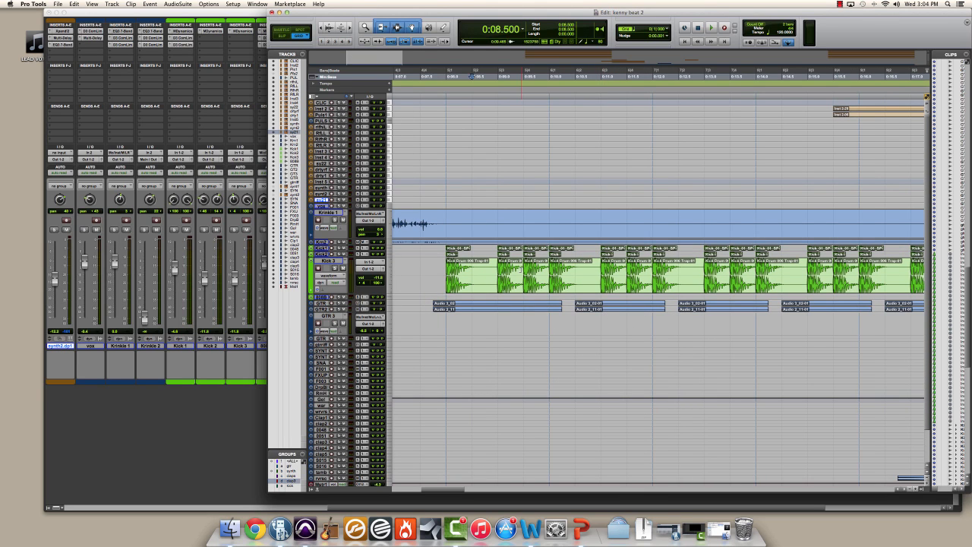
# Step: Save the session
pyautogui.press('super+s')
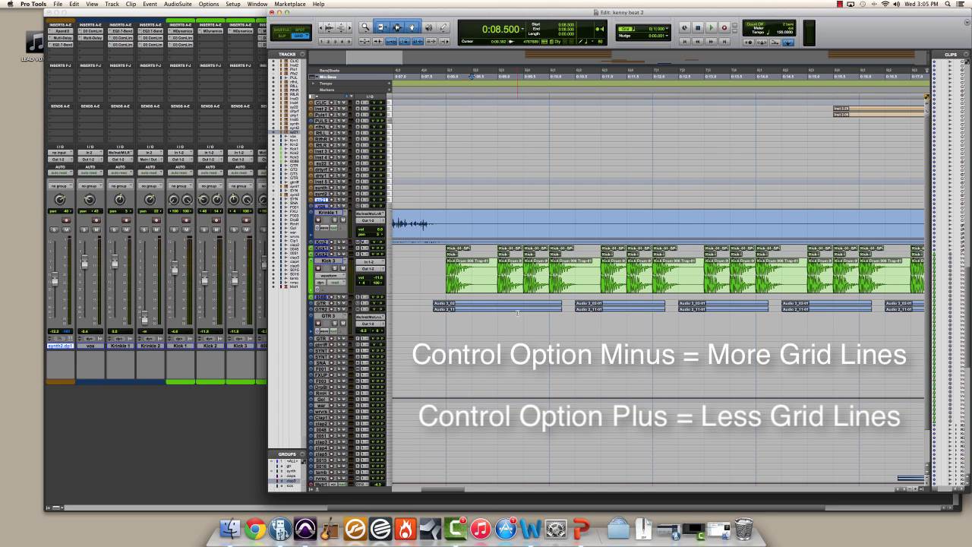
pyautogui.press('super+s')
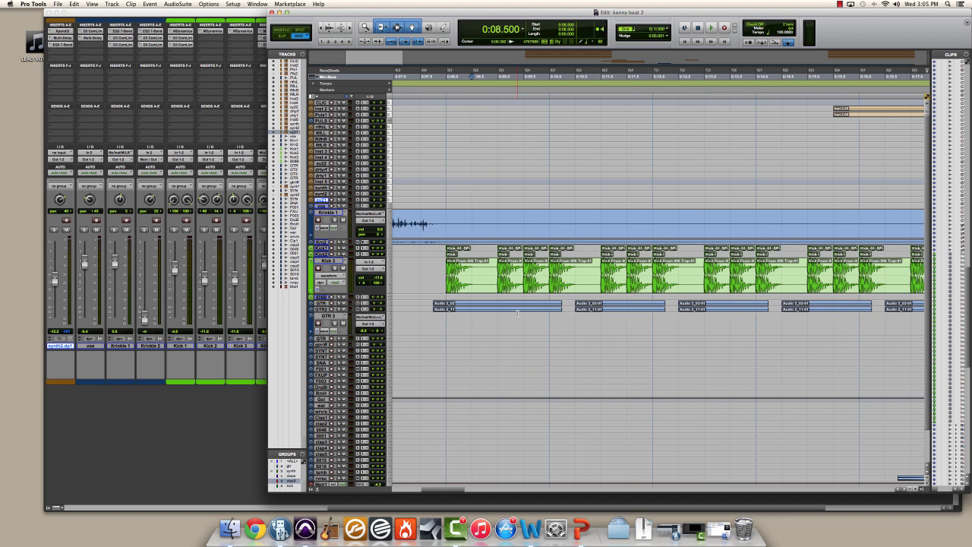
# Step: Return to the beginning of the timeline and try larger and smaller waveform displays on the Krinkle 1 recording
pyautogui.hscroll(-5, 505, 310)
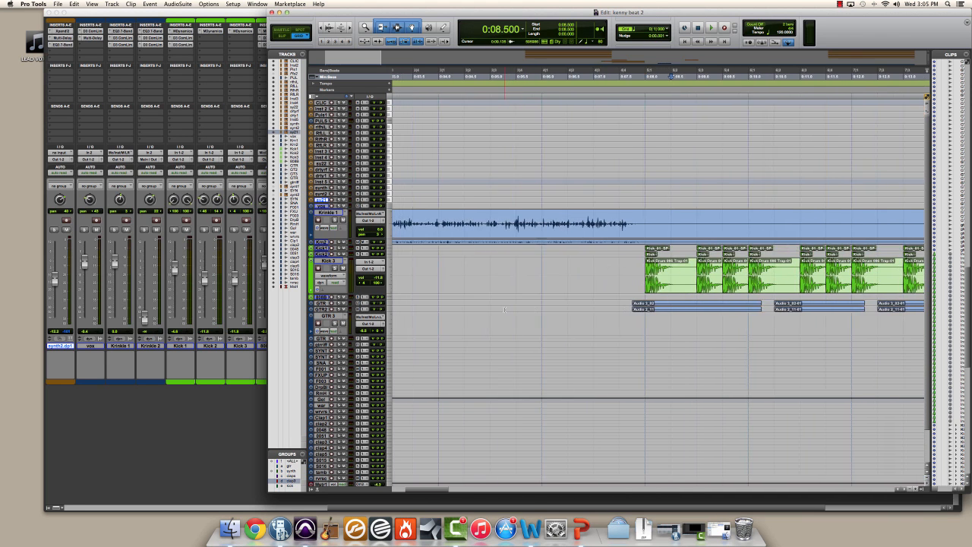
pyautogui.hscroll(-4, 505, 303)
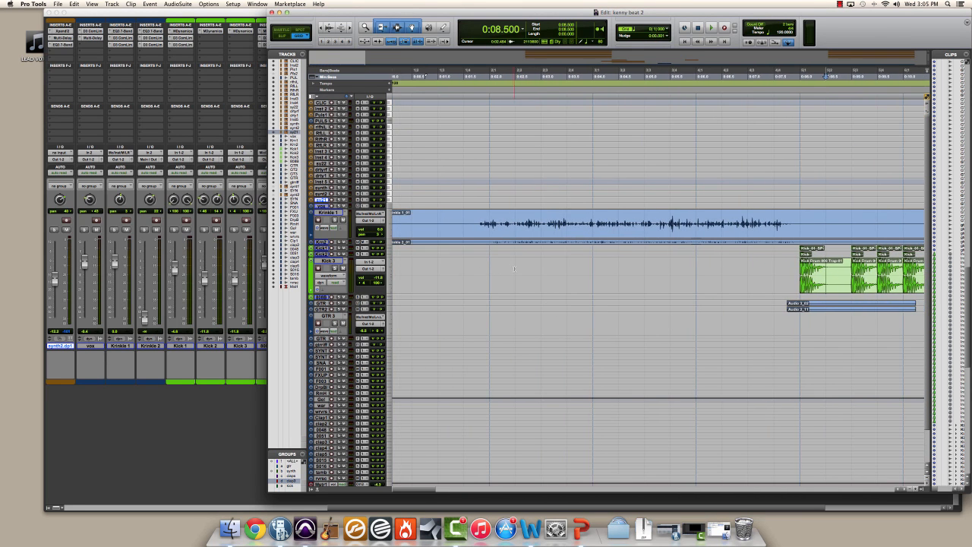
pyautogui.press('super+alt+]')
pyautogui.press('super+alt+]')
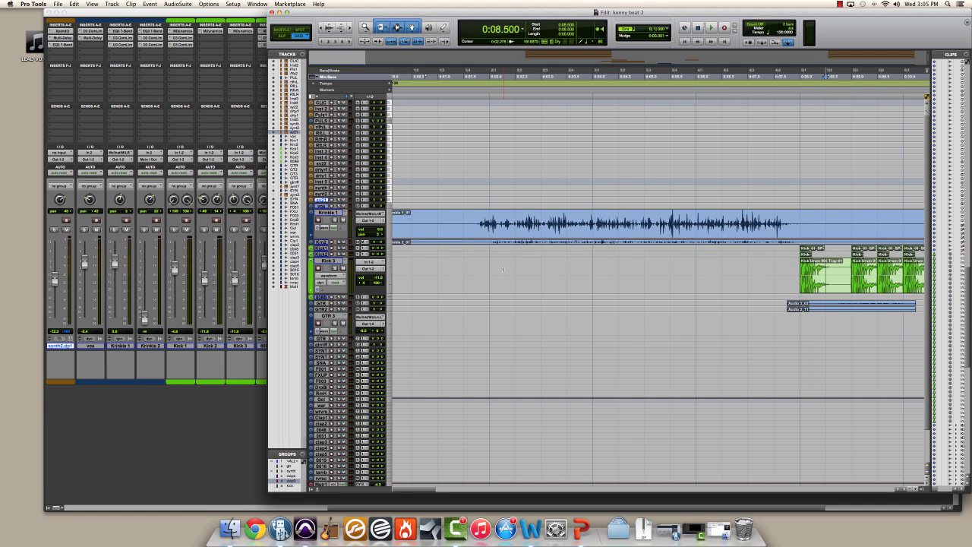
pyautogui.press('super+alt+[')
# Step: Delete the silent section of Krinkle 1 from 0:00.000 to 0:01.500, checking the audio's start around 0:02.000 at closer zoom
pyautogui.click(489, 222)
pyautogui.hscroll(-1, 488, 220)
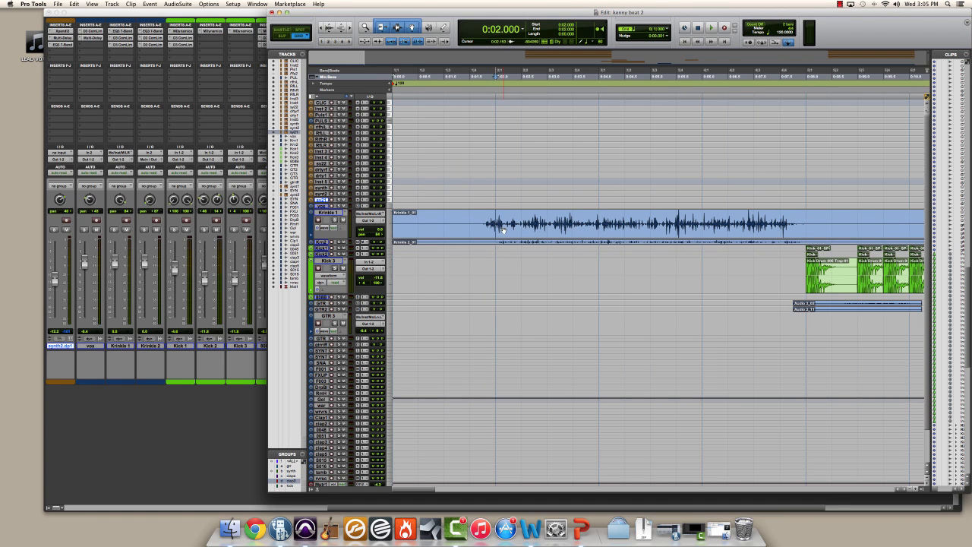
pyautogui.press('super+]')
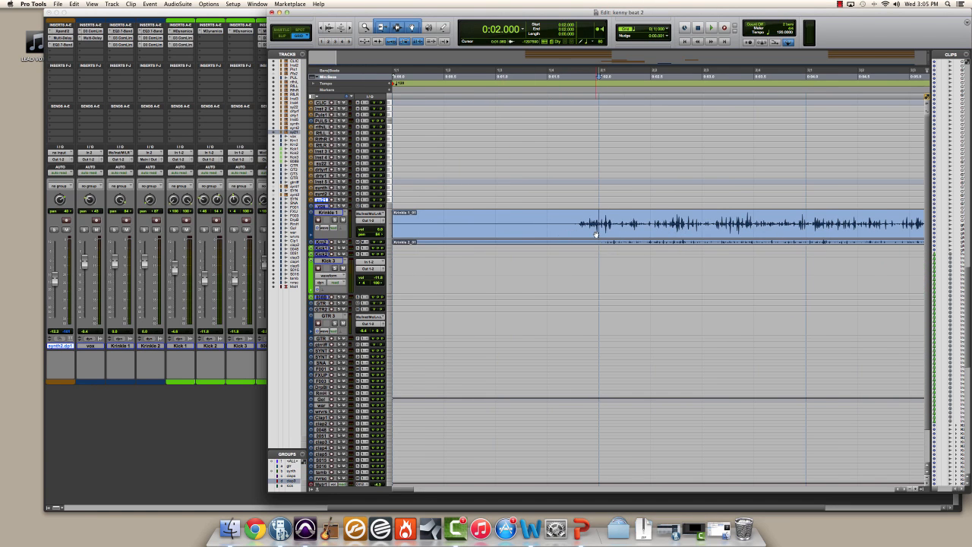
pyautogui.press('super+[')
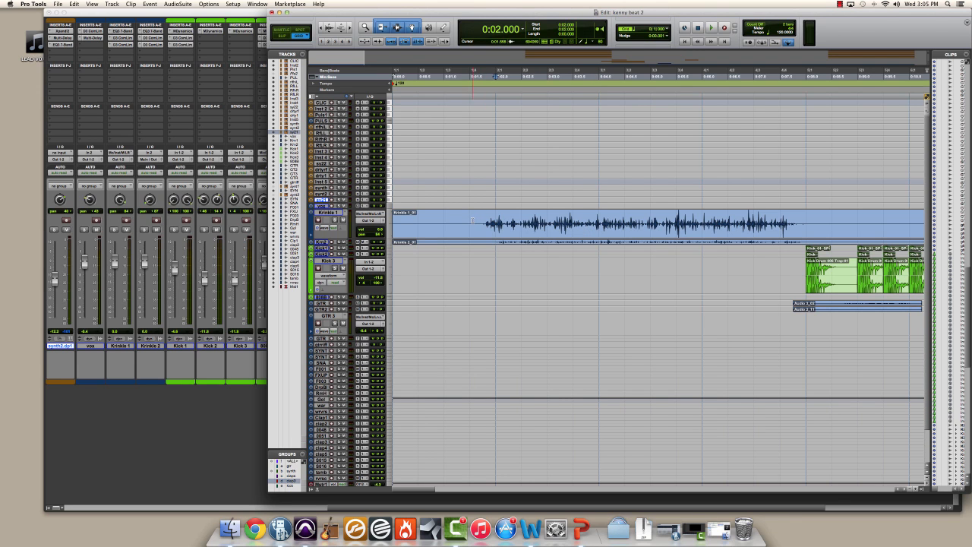
pyautogui.moveTo(469, 222); pyautogui.dragTo(394, 222)
pyautogui.press('Delete')
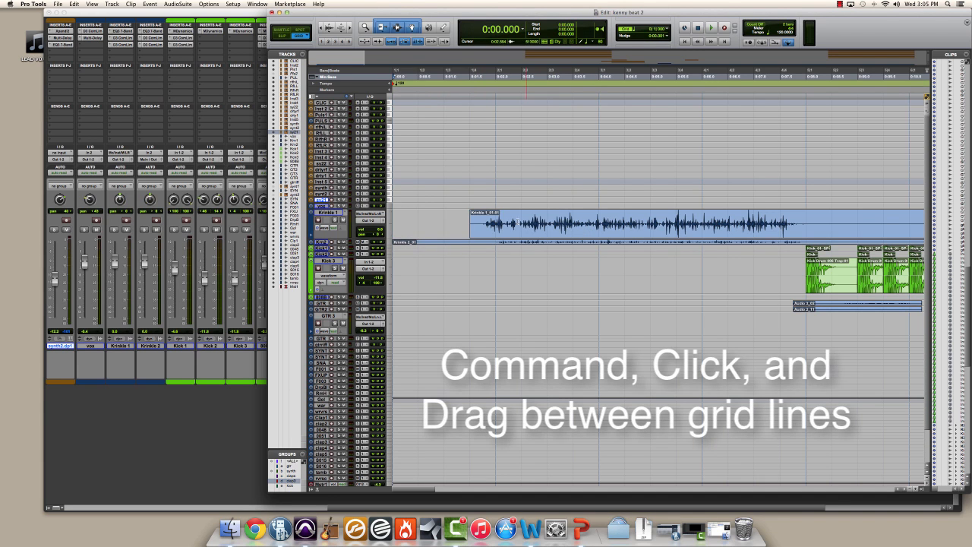
# Step: Shift the trimmed Krinkle 1 clip freely off the grid to 0:01.580 and bring it back to 0:01.500
pyautogui.click(501, 224)
pyautogui.press('super+]')
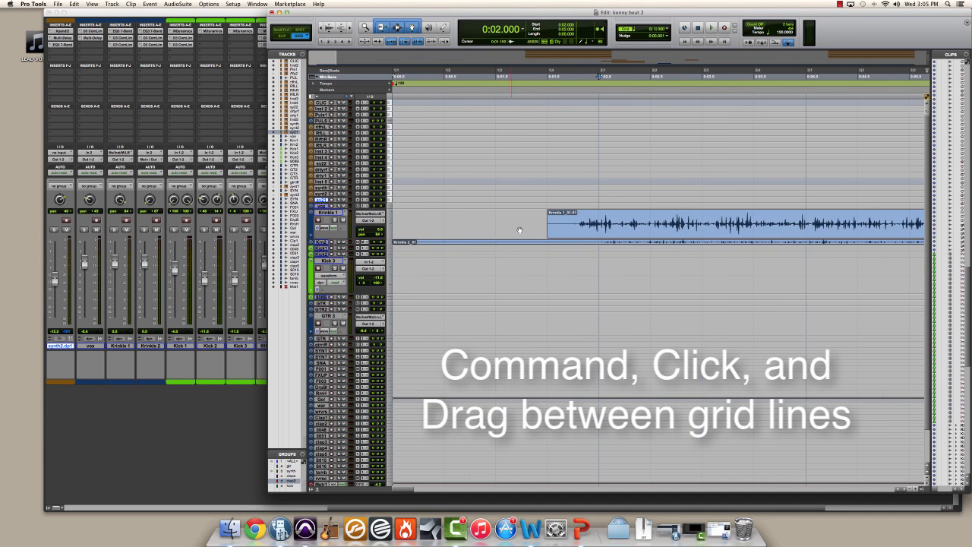
pyautogui.click(590, 230)
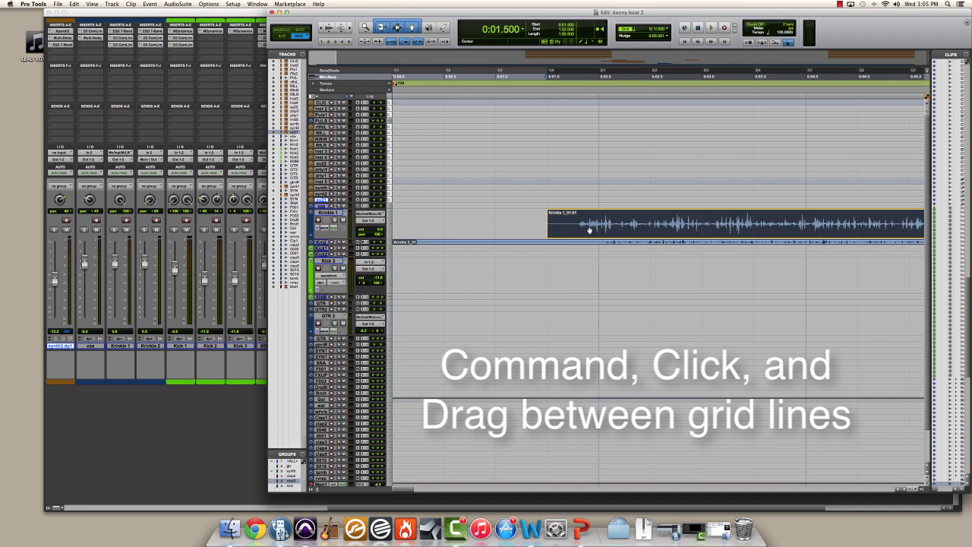
pyautogui.moveTo(590, 229)
pyautogui.mouseDown()
pyautogui.moveTo(620, 232)
pyautogui.moveTo(598, 231)
pyautogui.mouseUp()
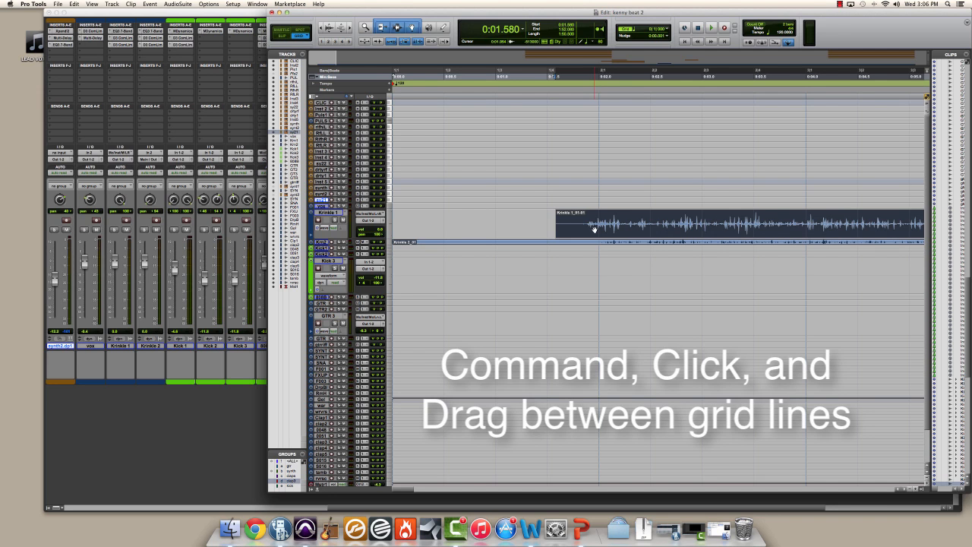
pyautogui.moveTo(594, 229); pyautogui.dragTo(601, 229)
pyautogui.moveTo(615, 228); pyautogui.dragTo(588, 233)
# Step: Zoom out to show the arrangement up to about 0:40 and place the edit cursor at 0:07.000 on Krinkle 1
pyautogui.press('r')
pyautogui.press('r')
pyautogui.press('r')
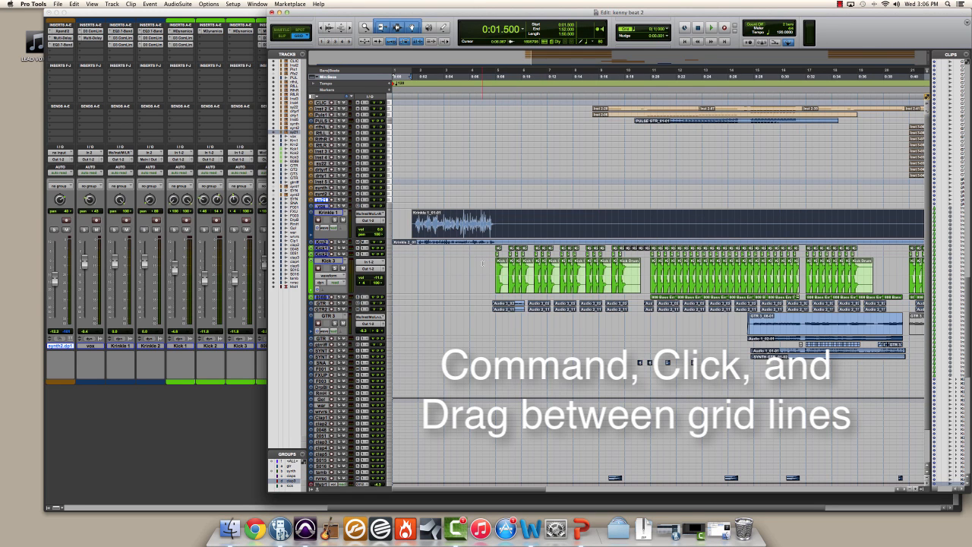
pyautogui.click(481, 226)
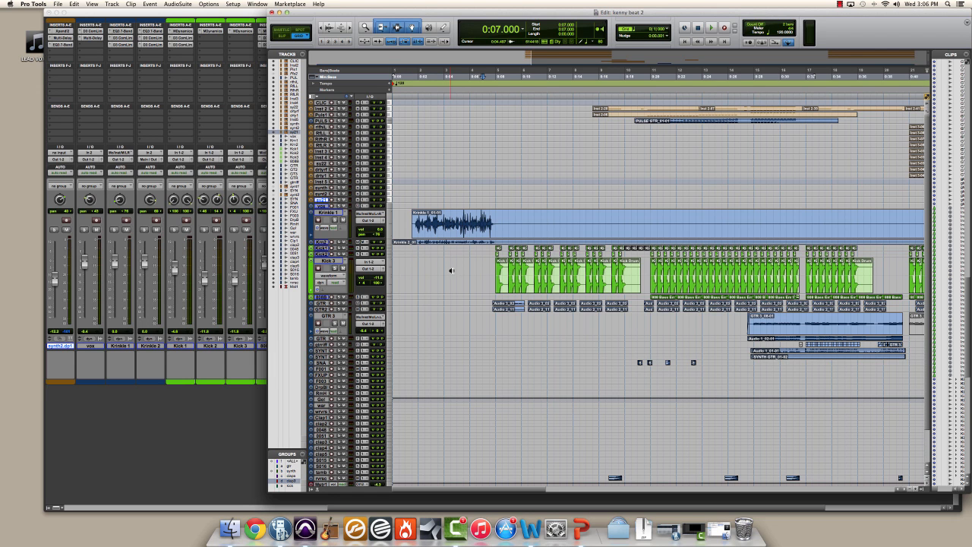
# Step: Enlarge and shrink the heights of all tracks twice, finishing with a more compact view
pyautogui.hotkey('ctrl', 'alt', 'Up')
pyautogui.hotkey('ctrl', 'alt', 'Up')
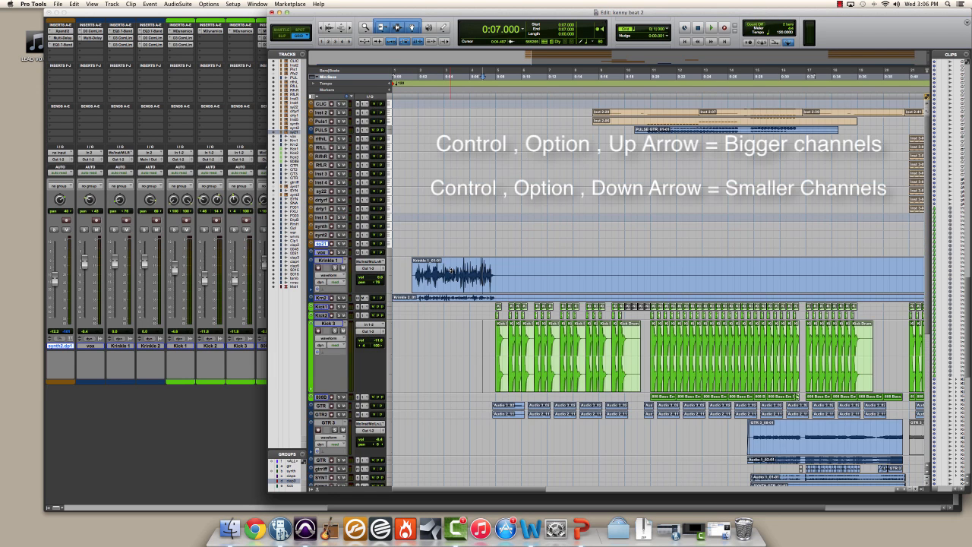
pyautogui.hotkey('ctrl', 'alt', 'Down')
pyautogui.hotkey('ctrl', 'alt', 'Down')
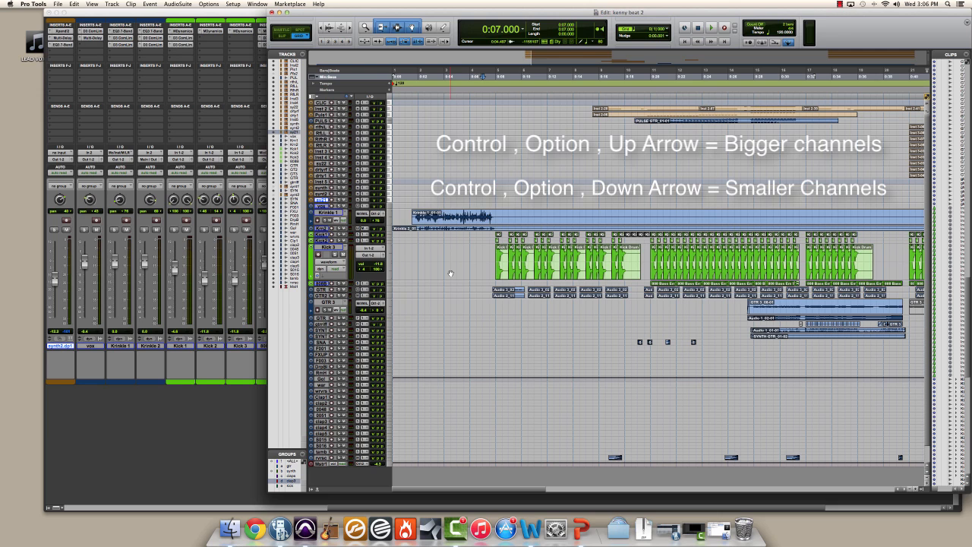
pyautogui.hotkey('ctrl', 'alt', 'Up')
pyautogui.hotkey('ctrl', 'alt', 'Up')
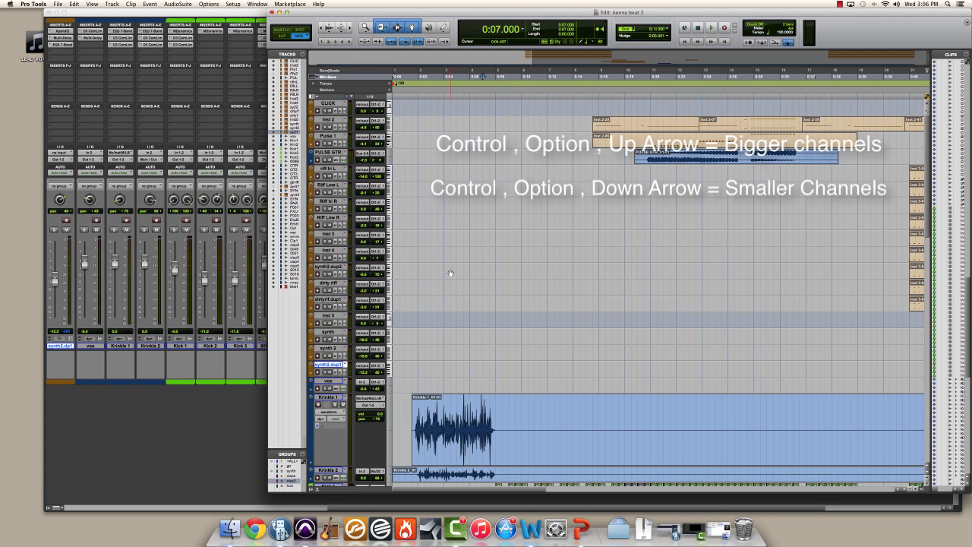
pyautogui.hotkey('ctrl', 'alt', 'Down')
pyautogui.hotkey('ctrl', 'alt', 'Down')
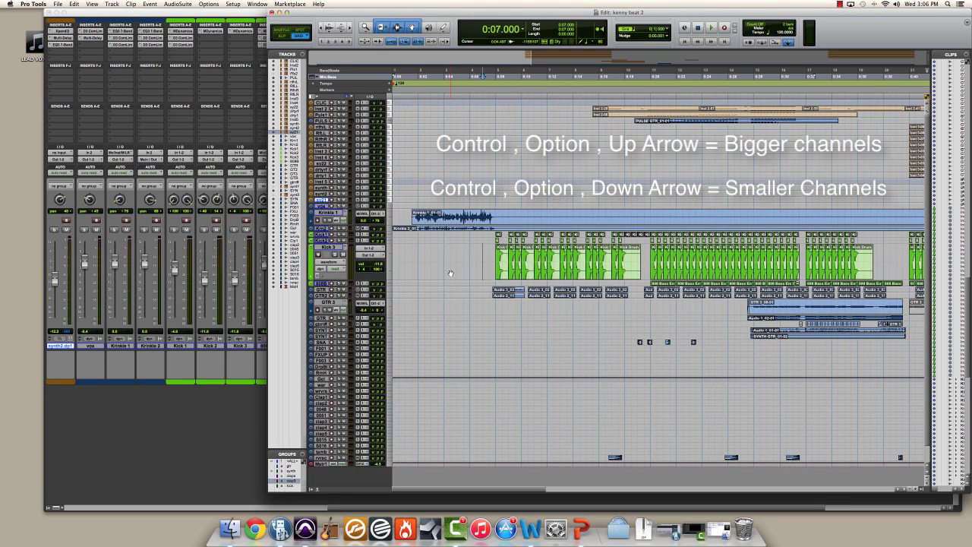
# Step: Shrink all tracks to their smallest height and raise them one size
pyautogui.hotkey('ctrl', 'alt', 'Down')
pyautogui.hotkey('ctrl', 'alt', 'Down')
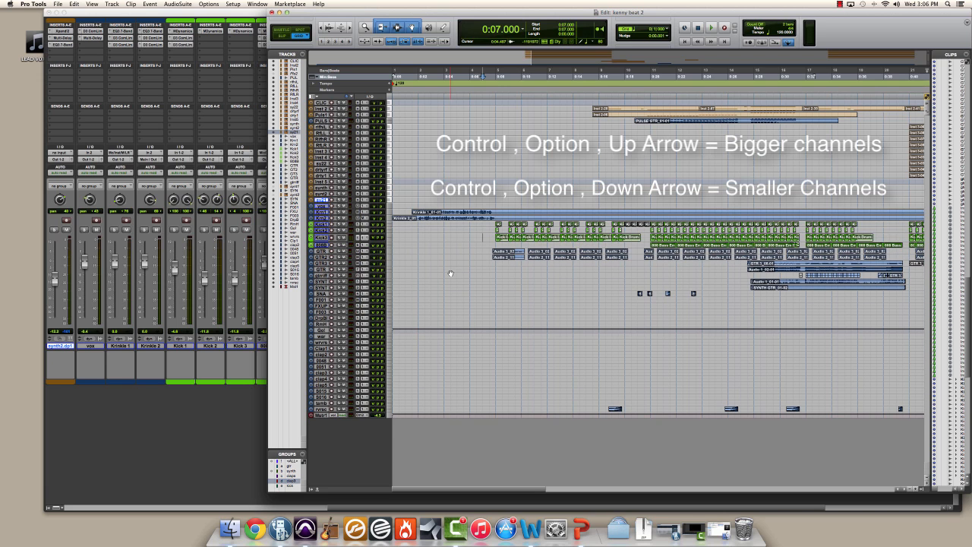
pyautogui.hotkey('ctrl', 'alt', 'Down')
pyautogui.hotkey('ctrl', 'alt', 'Up')
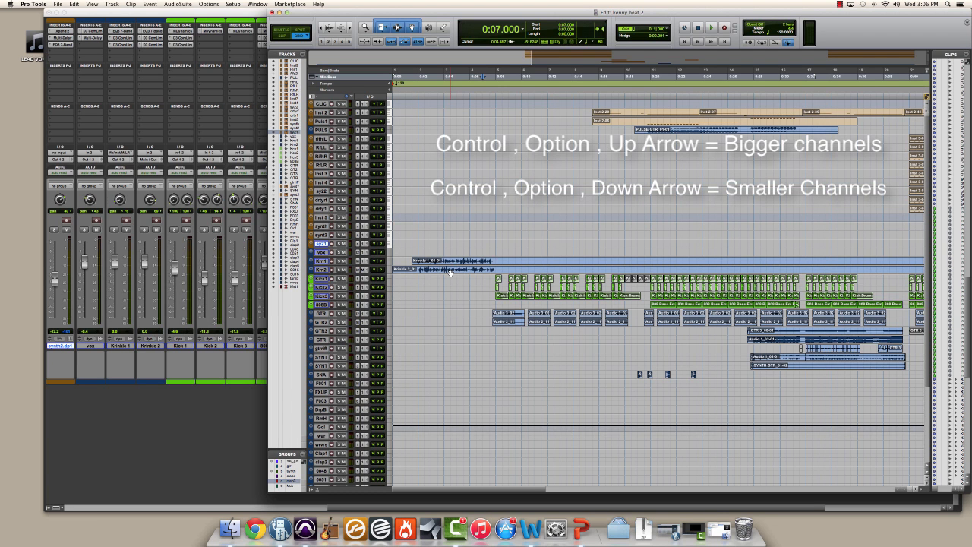
pyautogui.hotkey('ctrl', 'alt', 'Down')
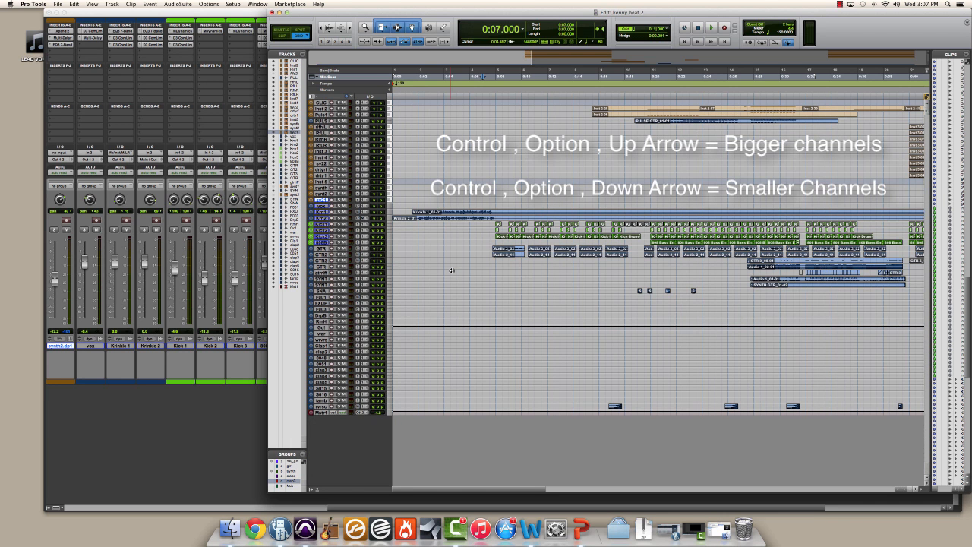
pyautogui.hotkey('ctrl', 'alt', 'Up')
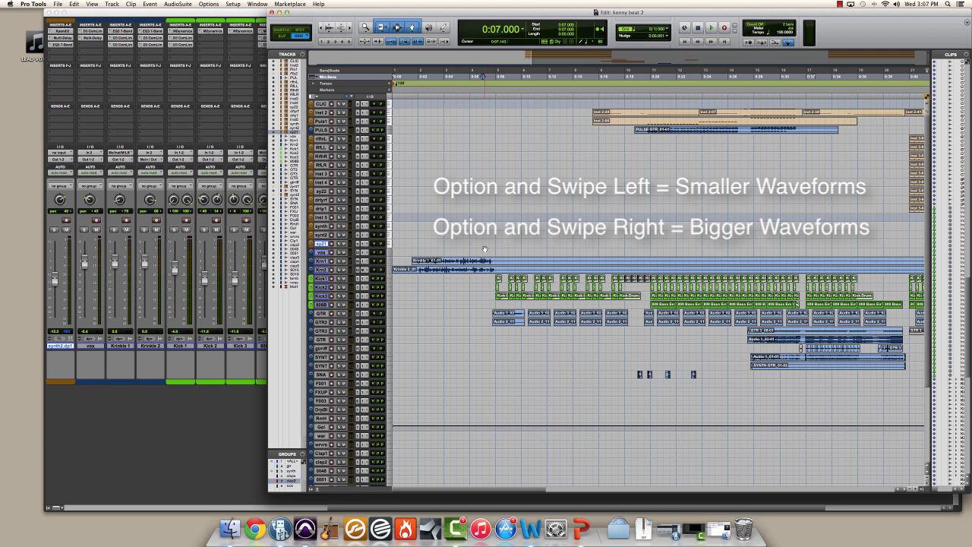
# Step: Enlarge and reduce the displayed waveform height across the audio tracks
pyautogui.hscroll(5, 485, 249)
pyautogui.hscroll(-8, 484, 249)
pyautogui.hscroll(6, 485, 249)
pyautogui.hscroll(-6, 485, 249)
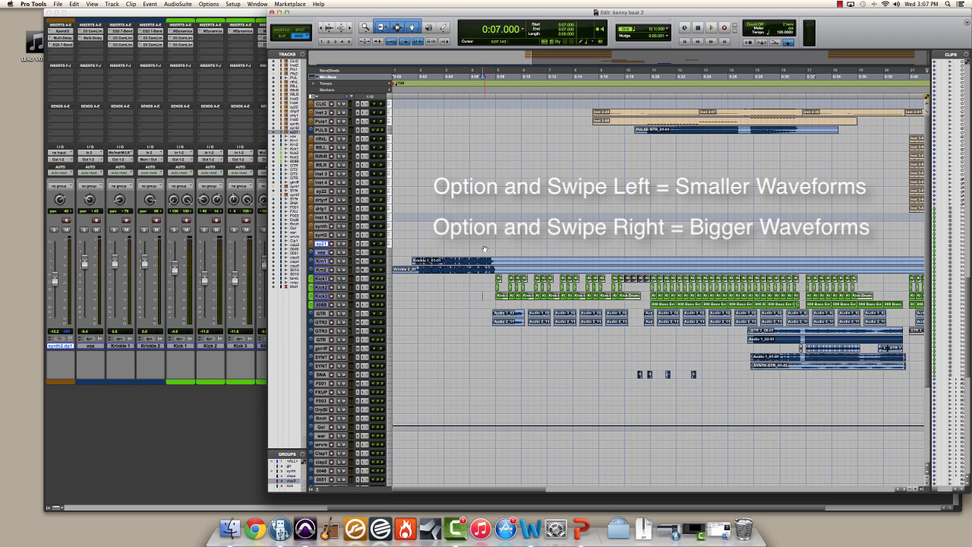
# Step: Increase the track height of Krinkle 1 and zoom in around an edit cursor placed at 0:02.500
pyautogui.moveTo(326, 264); pyautogui.dragTo(328, 281)
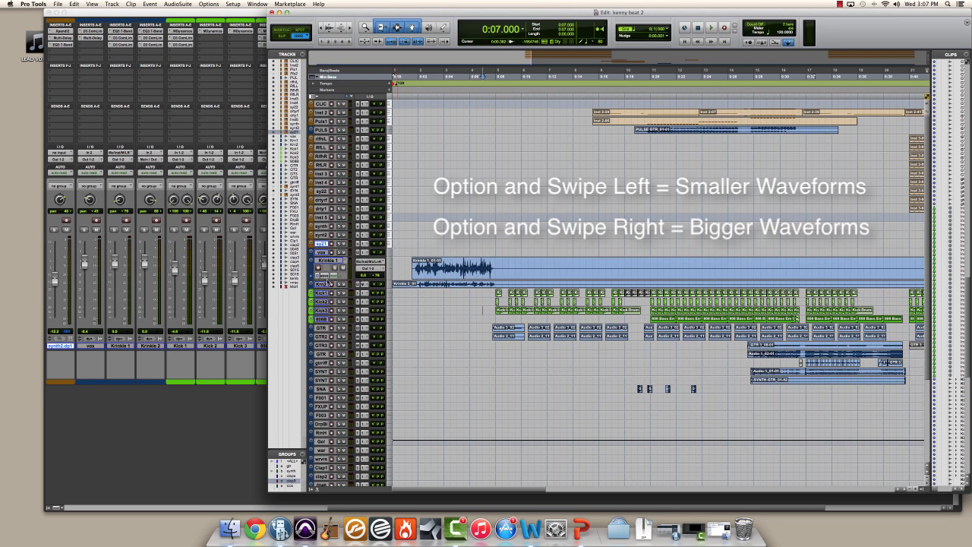
pyautogui.click(422, 264)
pyautogui.press('t')
pyautogui.press('t')
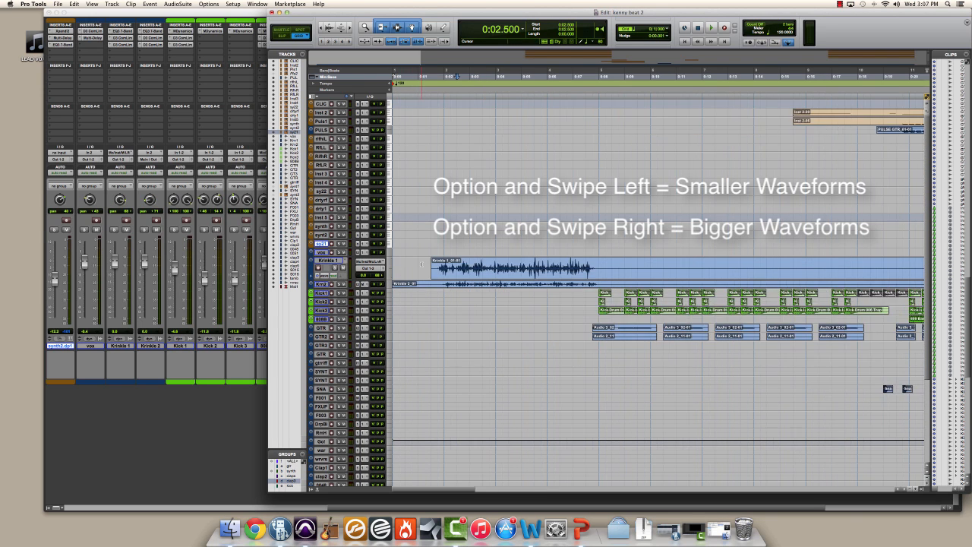
# Step: Vary the Krinkle 1 waveform display between larger and smaller, leaving it enlarged
pyautogui.hscroll(10, 518, 266)
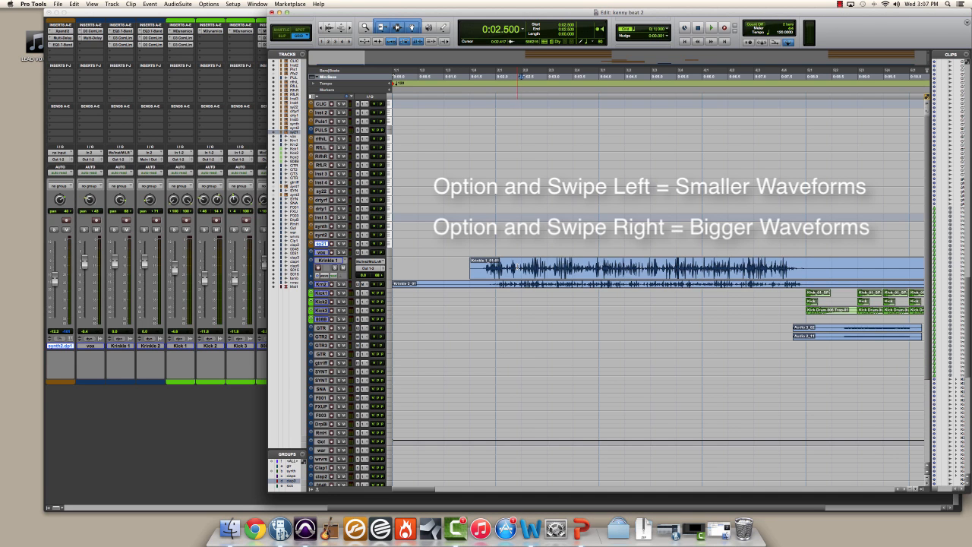
pyautogui.hscroll(-10, 518, 266)
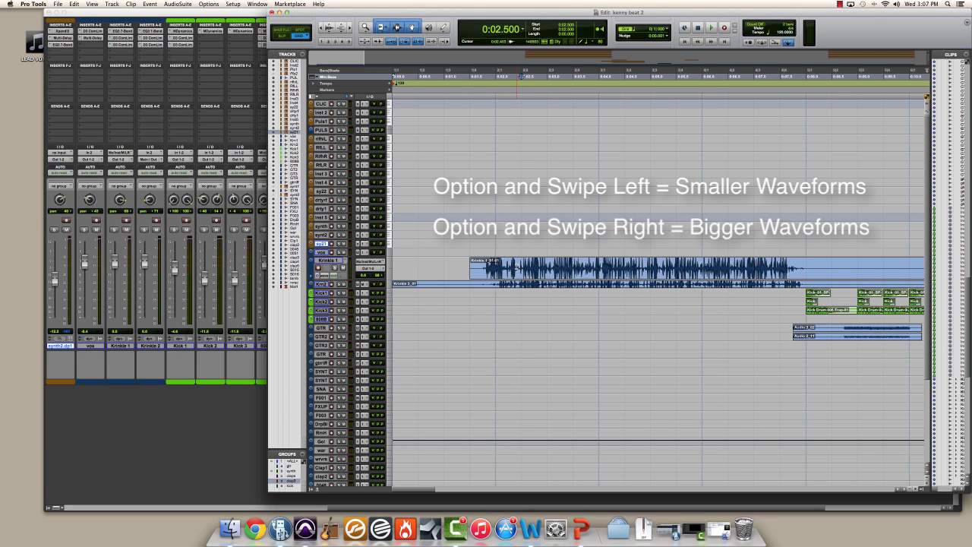
pyautogui.hscroll(-5, 515, 266)
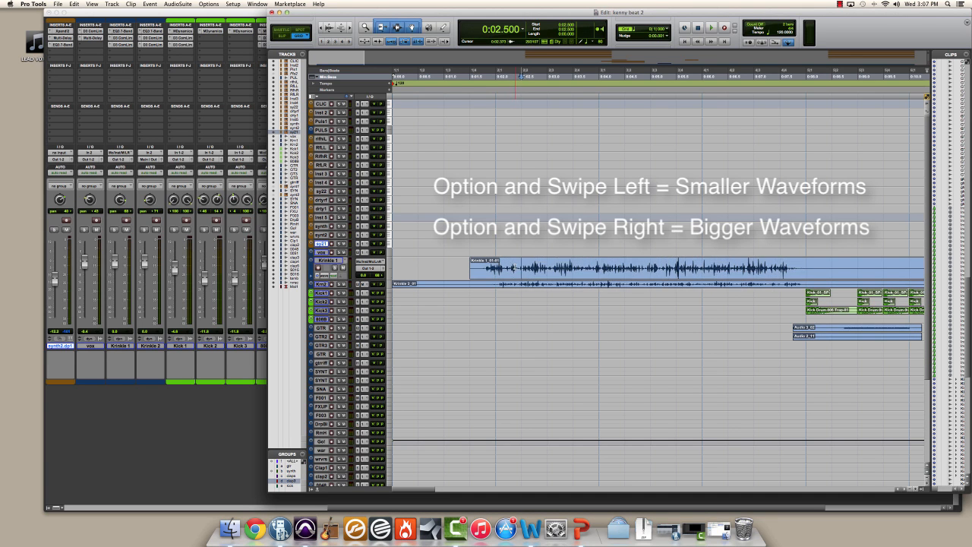
pyautogui.hscroll(5, 514, 266)
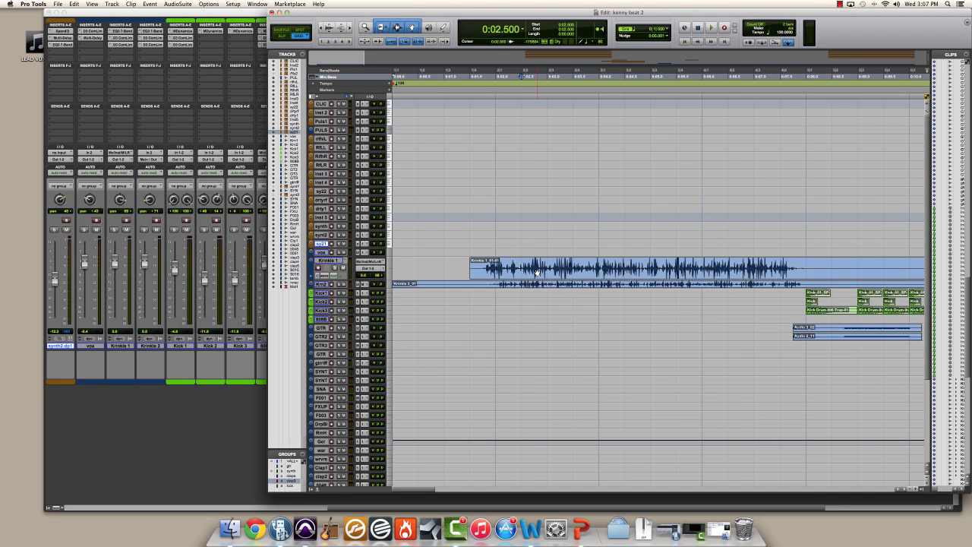
# Step: Place the edit cursor at 0:20.000 on the kick tracks, where the dense kick pattern begins, and zoom in closely
pyautogui.scroll(-1, 536, 271)
pyautogui.hscroll(2, 766, 257)
pyautogui.hscroll(2, 763, 257)
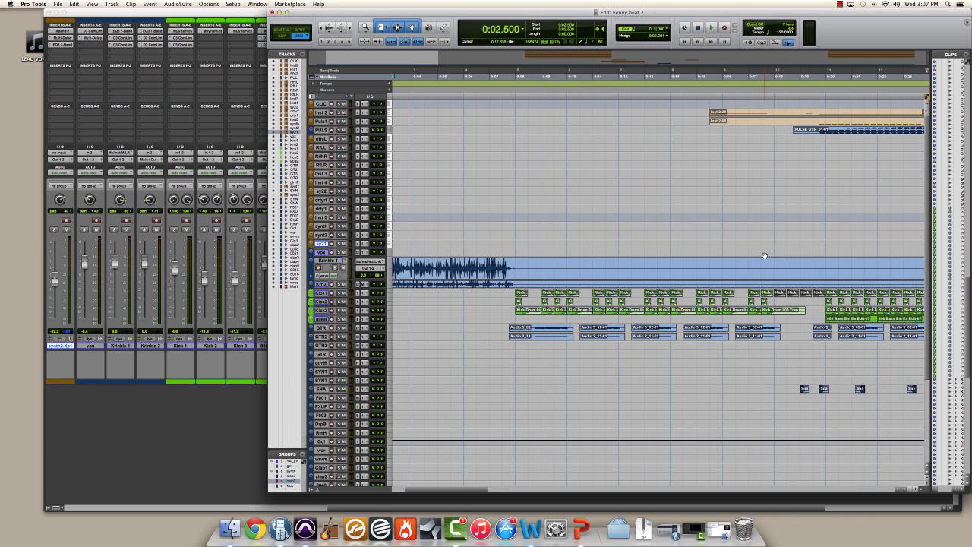
pyautogui.hscroll(4, 757, 256)
pyautogui.hscroll(5, 728, 307)
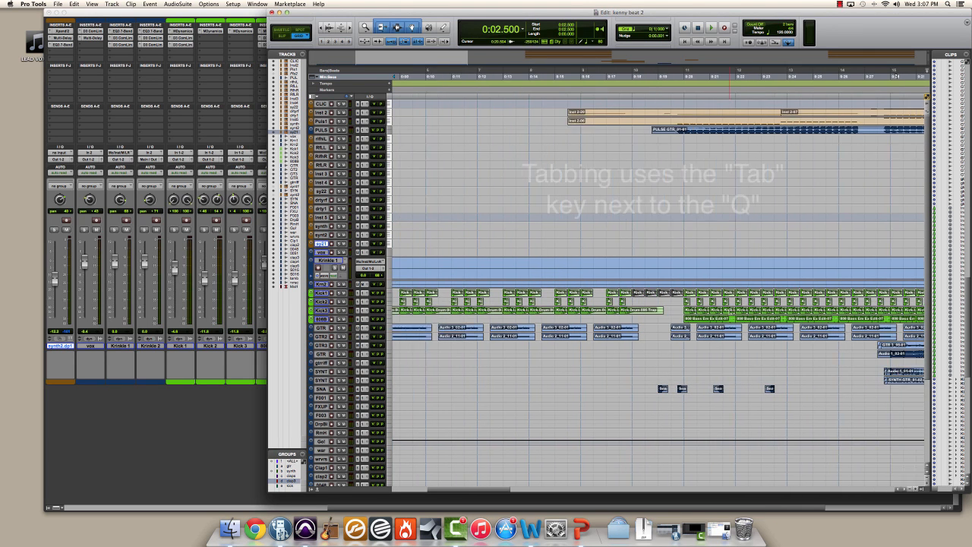
pyautogui.hscroll(3, 722, 308)
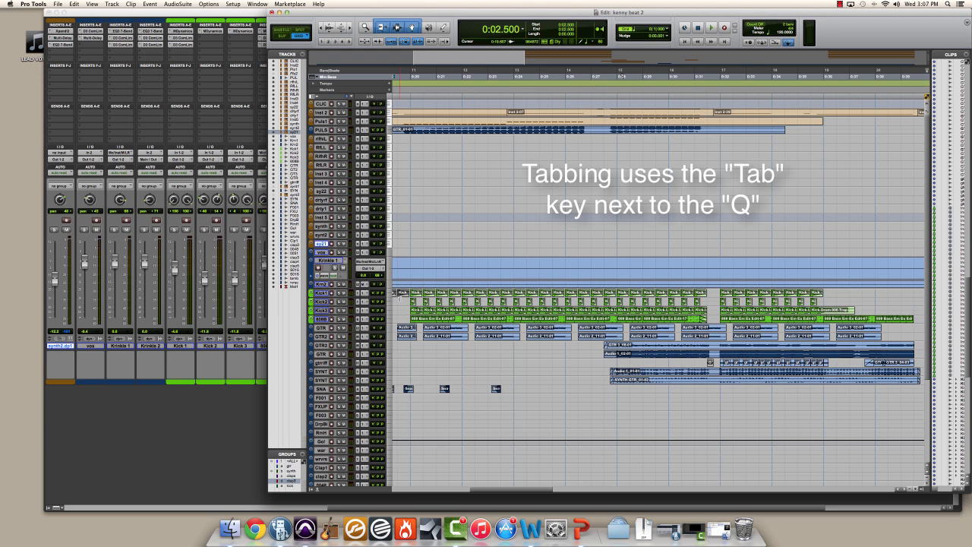
pyautogui.click(409, 299)
pyautogui.press('t')
pyautogui.press('t')
pyautogui.press('t')
pyautogui.press('t')
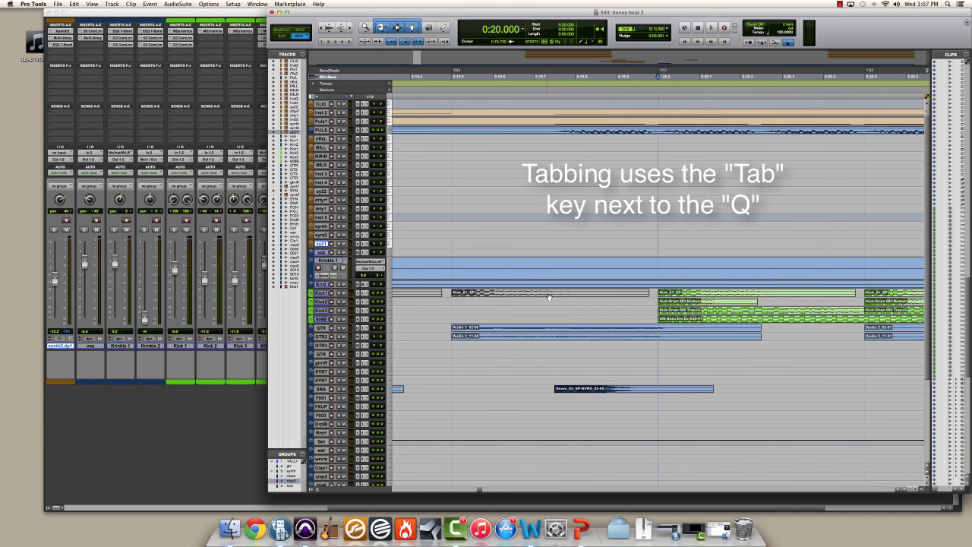
pyautogui.press('t')
# Step: Increase the track height of Kick 2 and jump the edit cursor to the end of its clip that starts at 0:20.000
pyautogui.moveTo(326, 305); pyautogui.dragTo(331, 329)
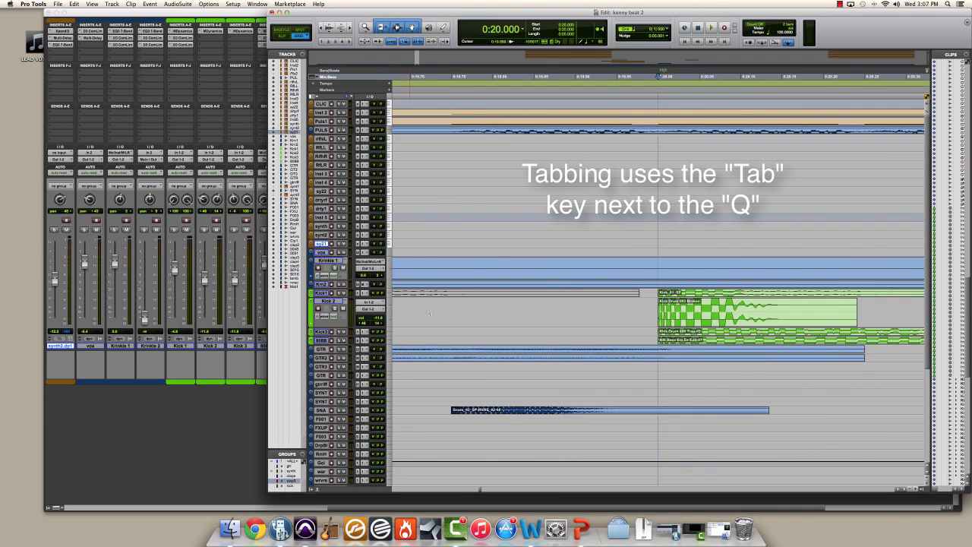
pyautogui.press('Tab')
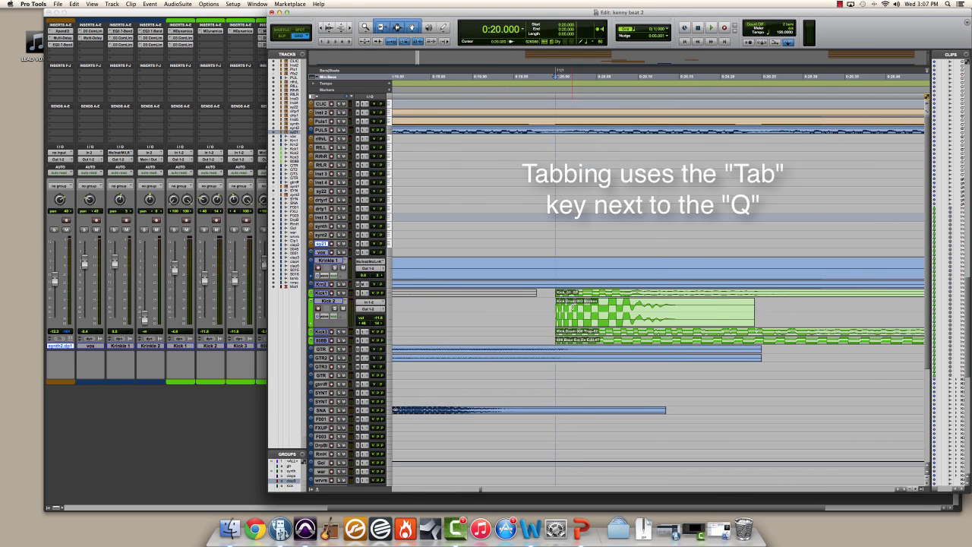
pyautogui.press('t')
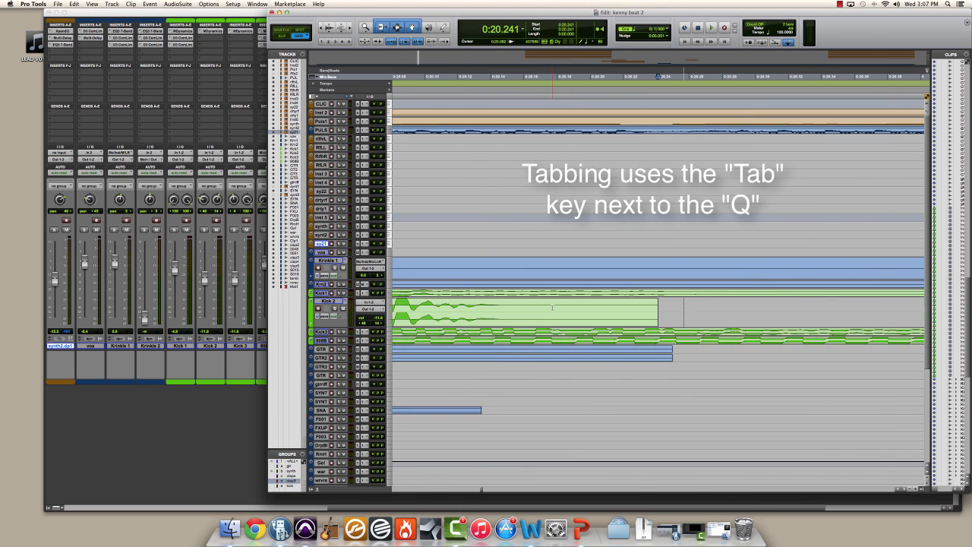
pyautogui.press('r')
pyautogui.press('r')
pyautogui.press('r')
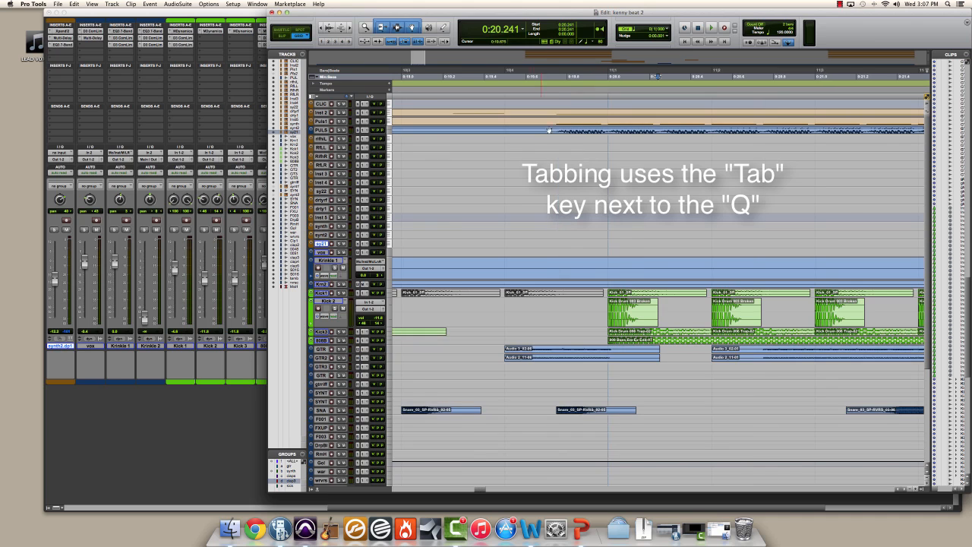
# Step: Jump the edit cursor to the end of the PULSE GTR clip, at 0:34.529
pyautogui.hotkey('alt', 'Tab')
pyautogui.hotkey('alt', 'Tab')
pyautogui.press('Tab')
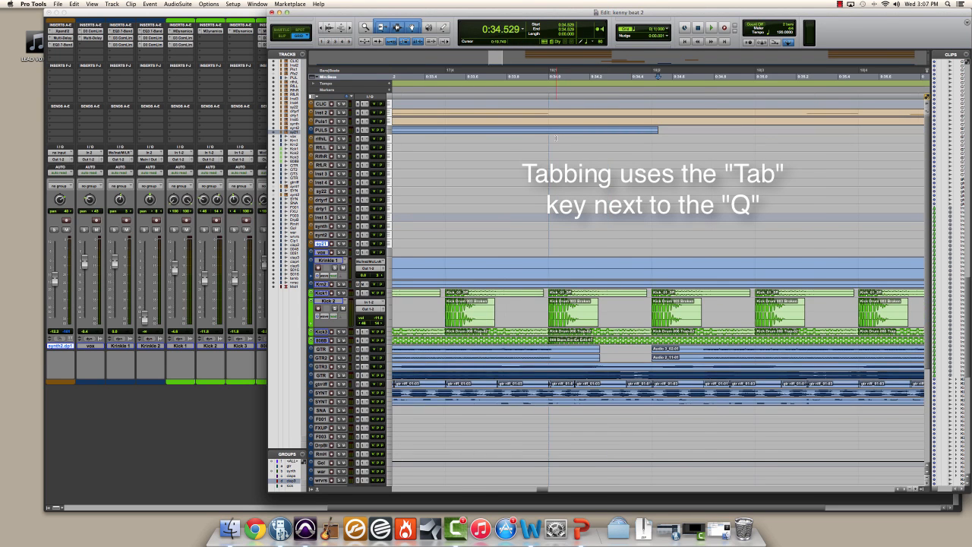
pyautogui.hscroll(-10, 557, 144)
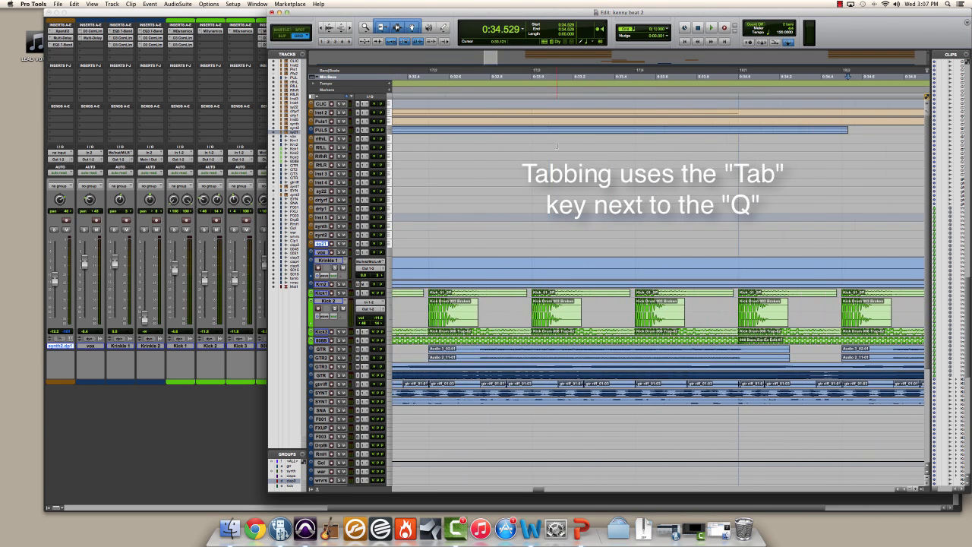
# Step: Place the edit cursor at 0:20.000 and reposition it at 0:19.741, where the PULSE GTR waveform begins
pyautogui.press('r')
pyautogui.press('r')
pyautogui.press('t')
pyautogui.press('t')
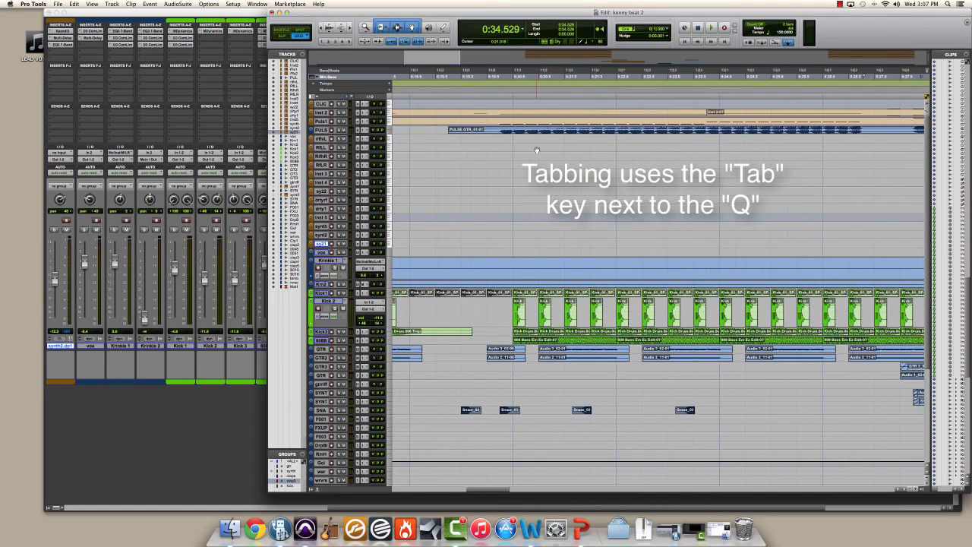
pyautogui.click(511, 131)
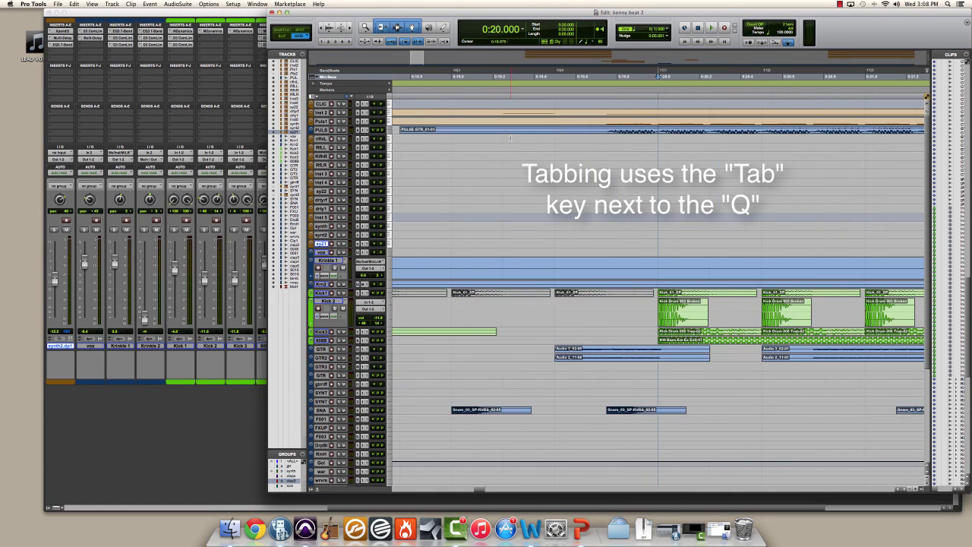
pyautogui.press('t')
pyautogui.press('t')
pyautogui.click(605, 130)
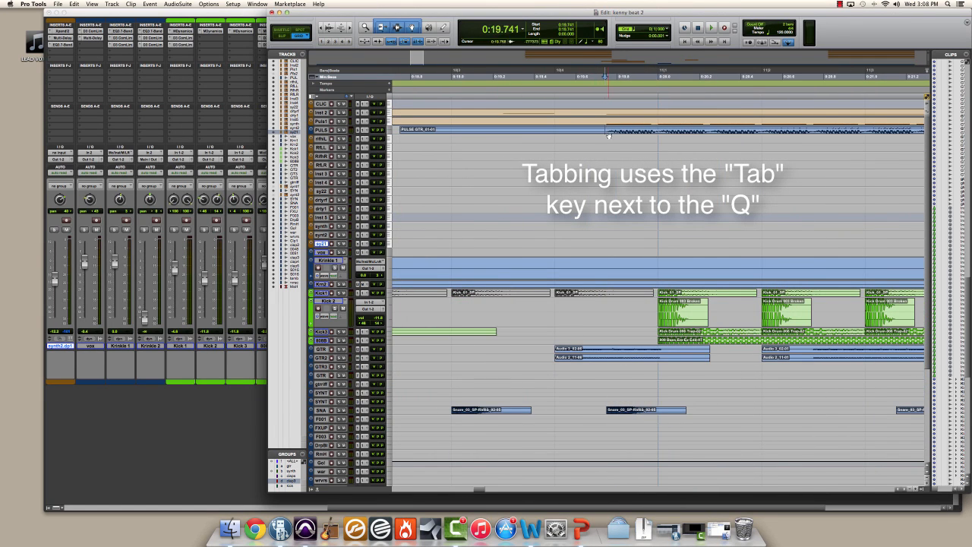
pyautogui.press('super+alt+]')
pyautogui.hscroll(-1, 609, 137)
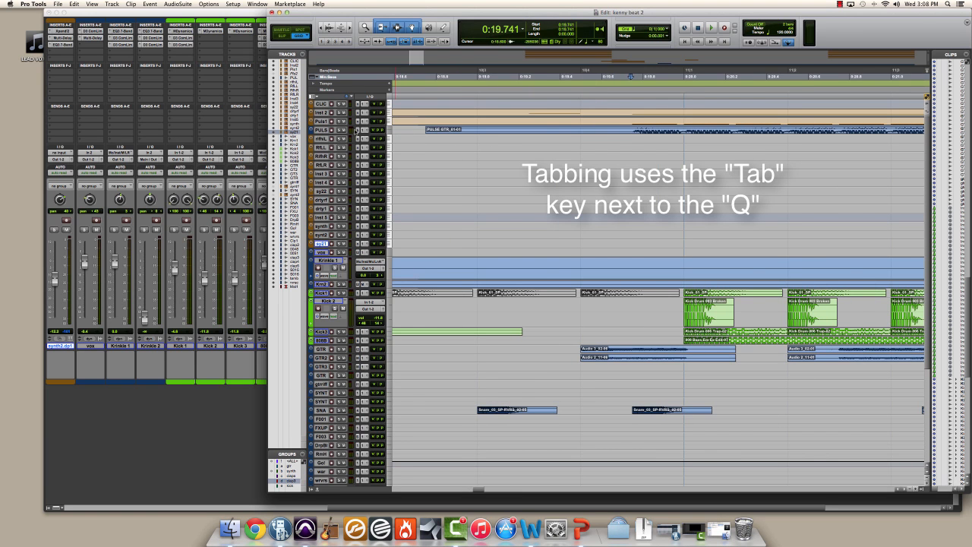
# Step: Select the long Krinkle 1 clip and delete it, undoing the deletion, two times in a row
pyautogui.press('r')
pyautogui.press('r')
pyautogui.press('r')
pyautogui.press('r')
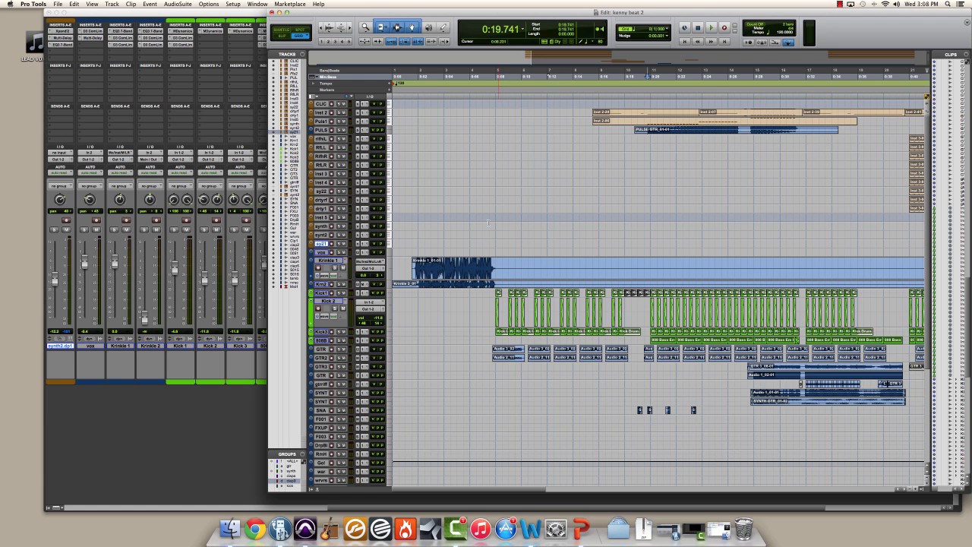
pyautogui.click(471, 262)
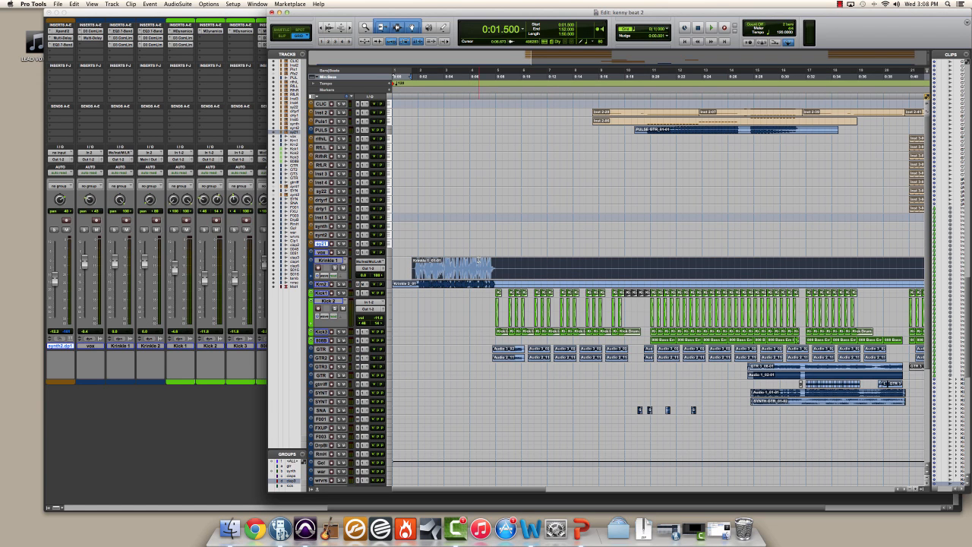
pyautogui.press('Delete')
pyautogui.press('super+z')
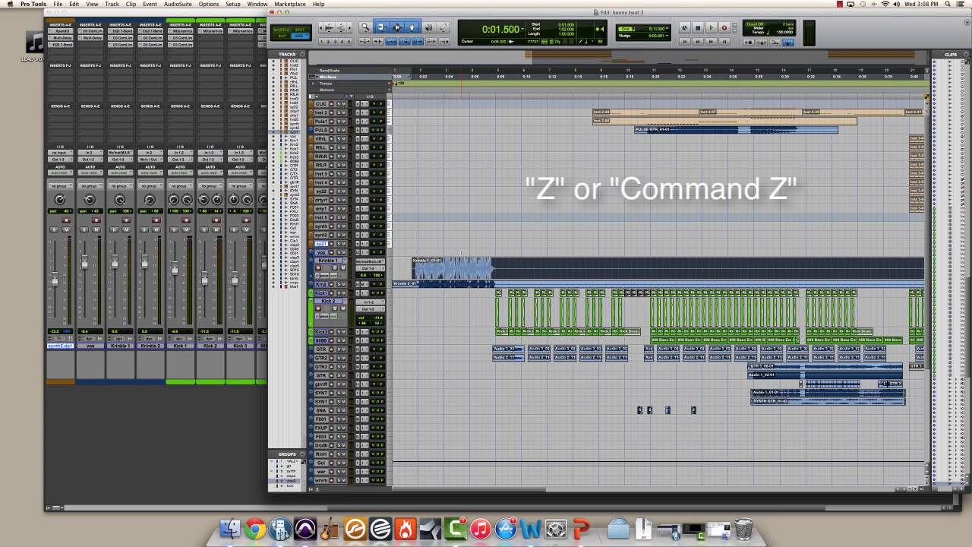
pyautogui.press('Delete')
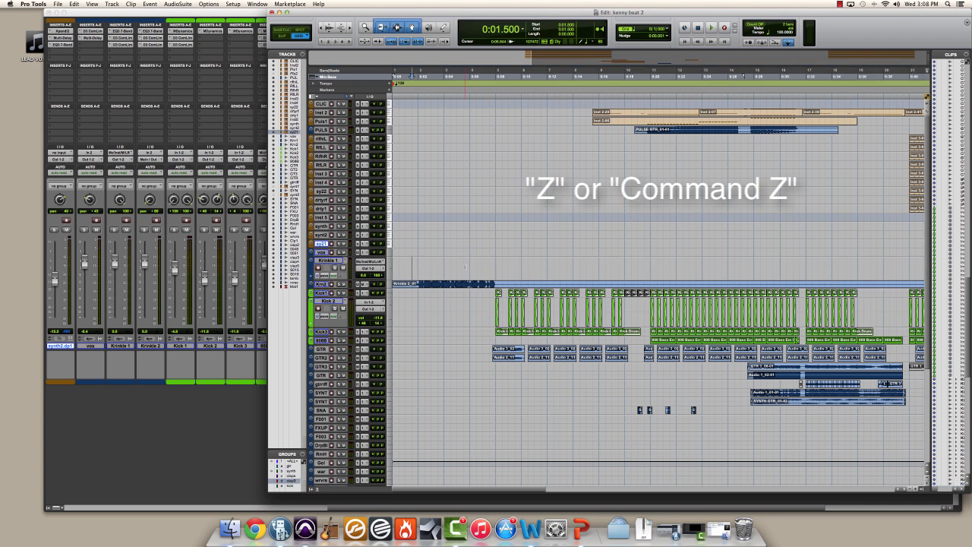
pyautogui.press('super+z')
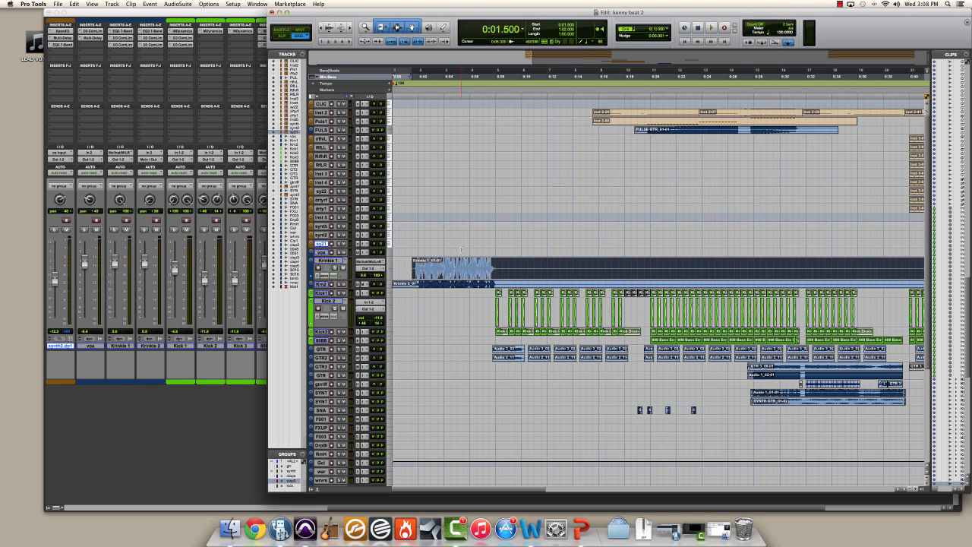
# Step: Place the edit cursor at 0:05.500, minimize the height of all tracks and enlarge it again by one level
pyautogui.click(461, 249)
pyautogui.press('r')
pyautogui.press('r')
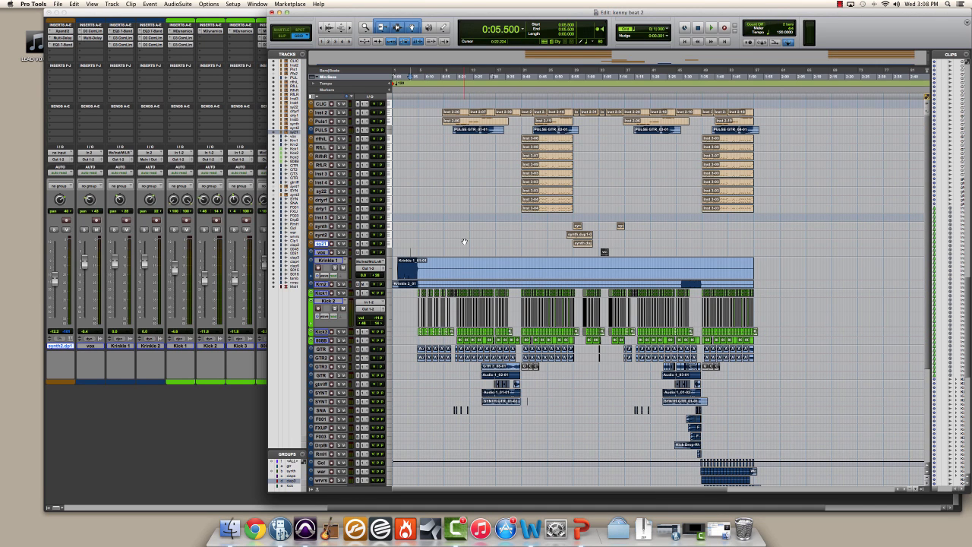
pyautogui.hotkey('ctrl', 'alt', 'Down')
pyautogui.hotkey('ctrl', 'alt', 'Down')
pyautogui.hotkey('ctrl', 'alt', 'Down')
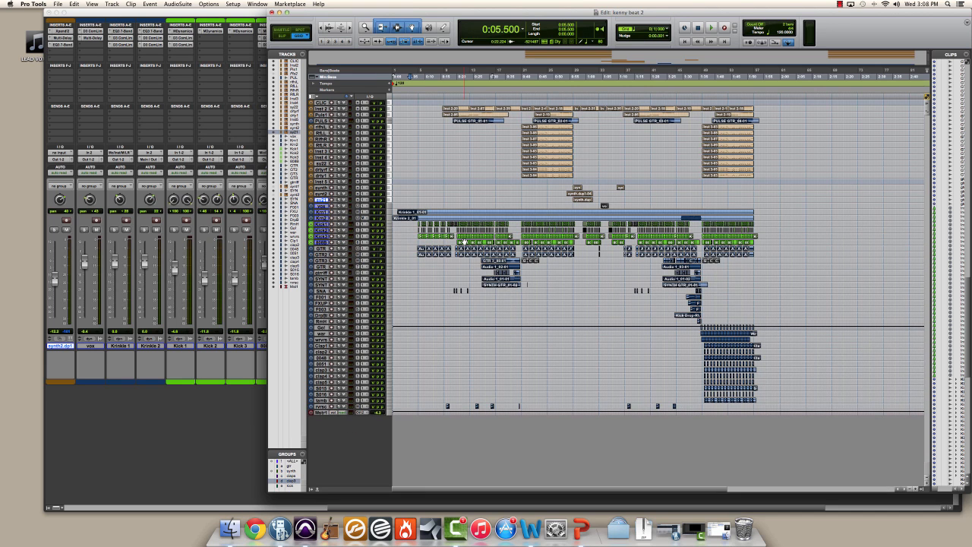
pyautogui.hotkey('ctrl', 'alt', 'Up')
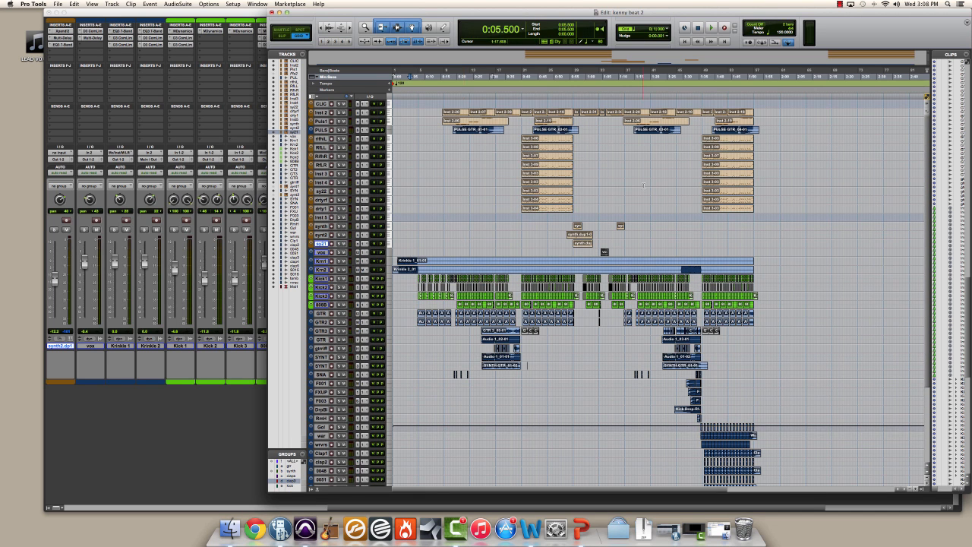
pyautogui.hscroll(3, 641, 203)
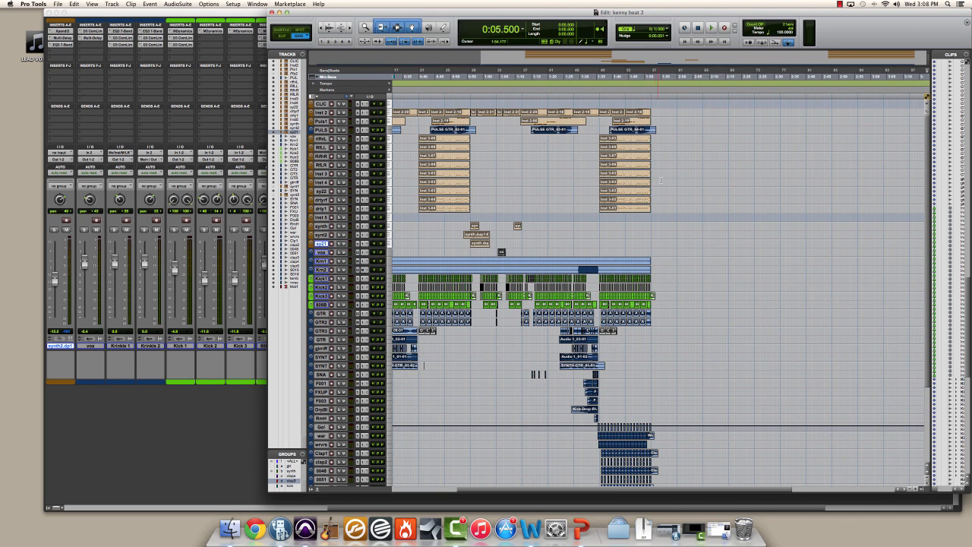